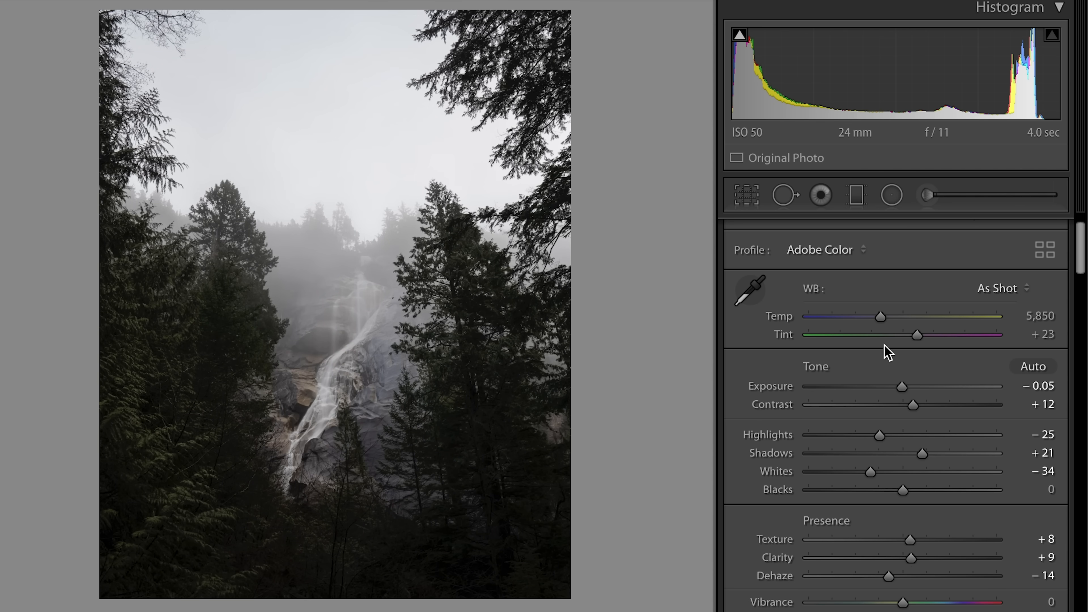
# Cool the photo's white balance slightly by setting the temperature to 5,723
pyautogui.moveTo(880, 317); pyautogui.dragTo(877, 319)
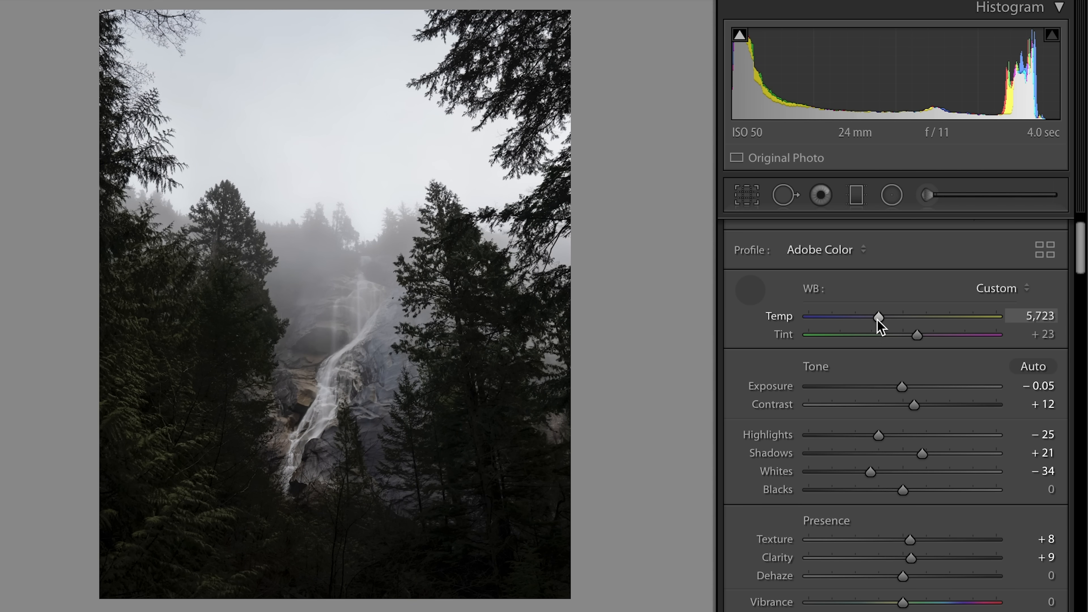
pyautogui.scroll(-3, 886, 266)
# Draw a large radial filter centred on the waterfall and widen it to nearly the full width of the photo
pyautogui.click(892, 195)
pyautogui.moveTo(312, 235); pyautogui.dragTo(518, 492)
pyautogui.moveTo(445, 368); pyautogui.dragTo(461, 431)
pyautogui.moveTo(541, 330); pyautogui.dragTo(579, 327)
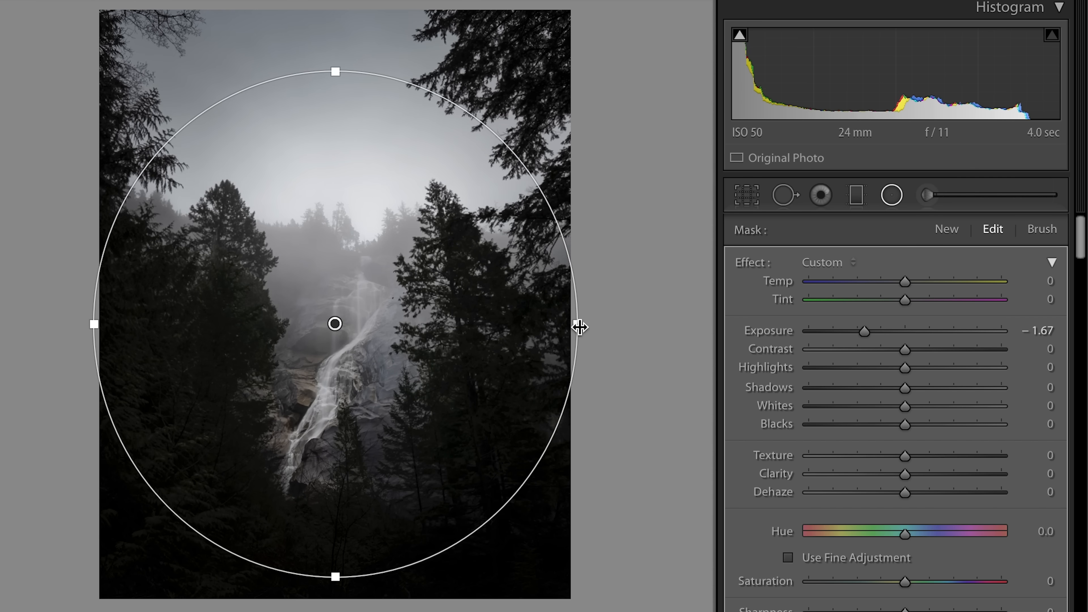
# Set the radial filter's Exposure to −0.75 and Shadows to −18, and close the filter
pyautogui.moveTo(887, 333); pyautogui.dragTo(887, 334)
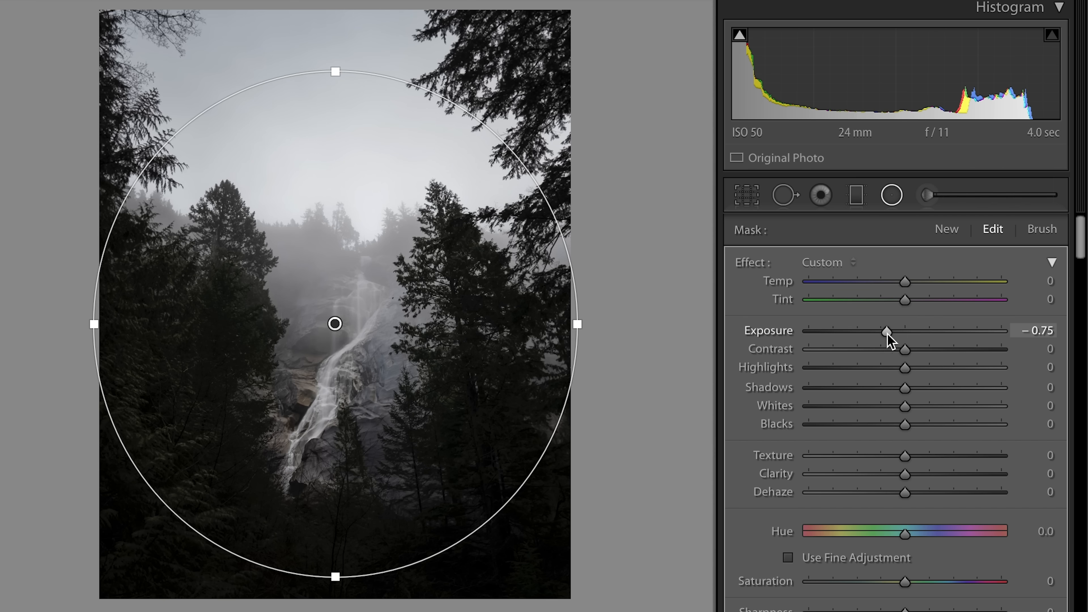
pyautogui.moveTo(886, 388); pyautogui.dragTo(888, 385)
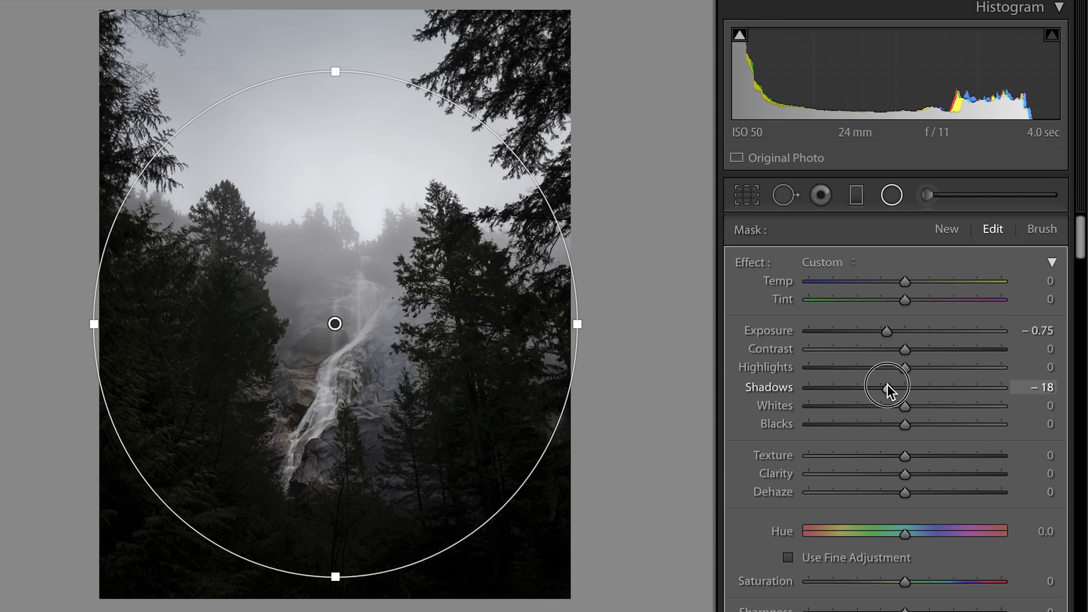
pyautogui.click(891, 196)
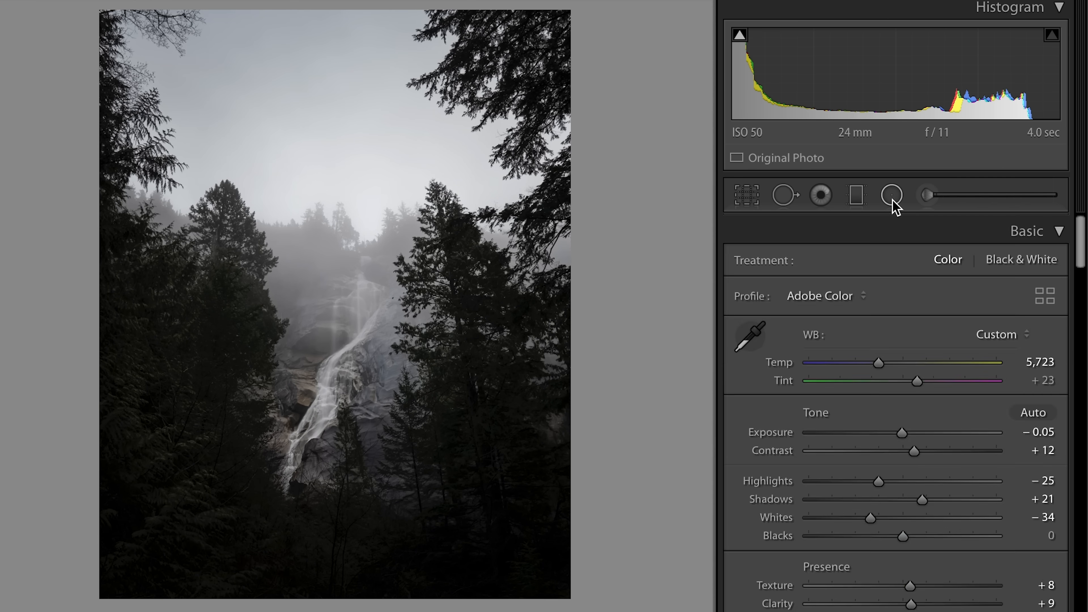
# Add a graduated filter from the top of the sky down to the middle of the photo, with Exposure at −0.49
pyautogui.press('m')
pyautogui.moveTo(357, 25); pyautogui.dragTo(359, 329)
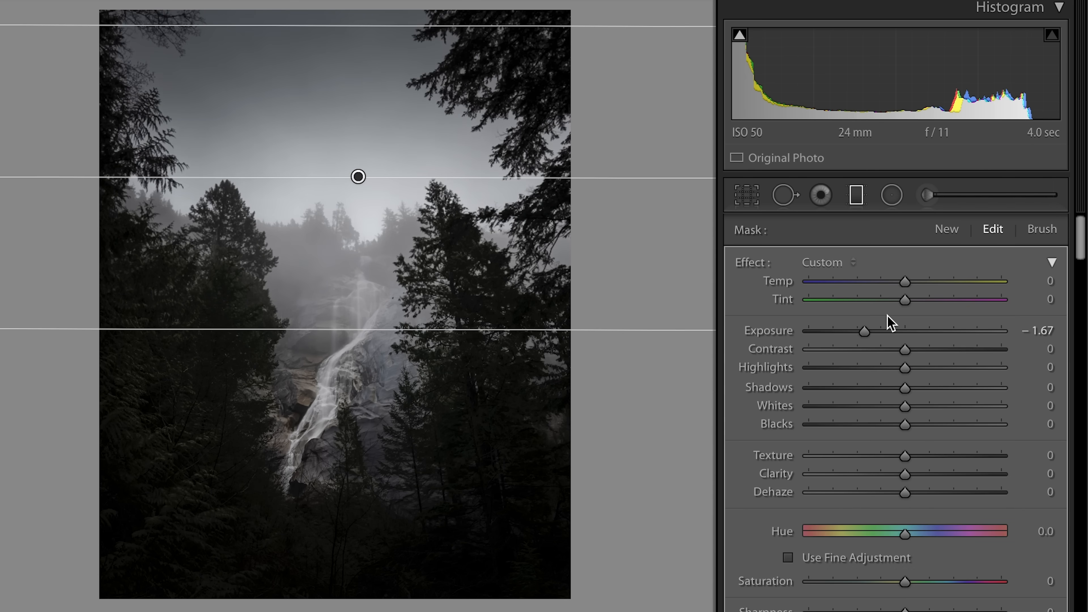
pyautogui.click(895, 332)
pyautogui.moveTo(894, 331); pyautogui.dragTo(884, 367)
# Set the sky graduated filter's Highlights to −17 and Whites to −20, and close the filter
pyautogui.click(882, 367)
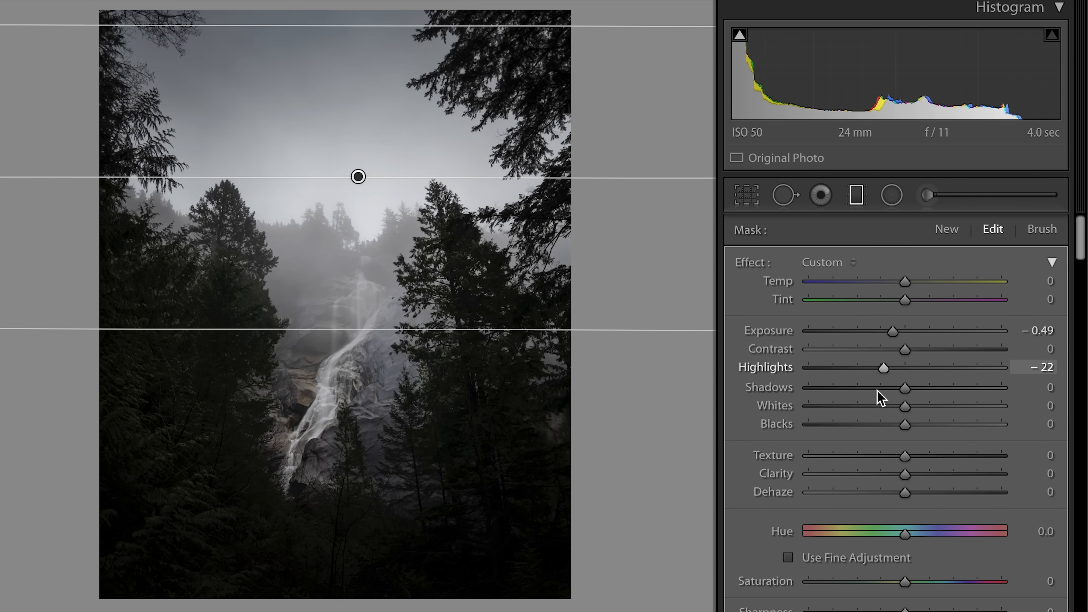
pyautogui.click(885, 405)
pyautogui.click(885, 368)
pyautogui.moveTo(885, 368); pyautogui.dragTo(890, 367)
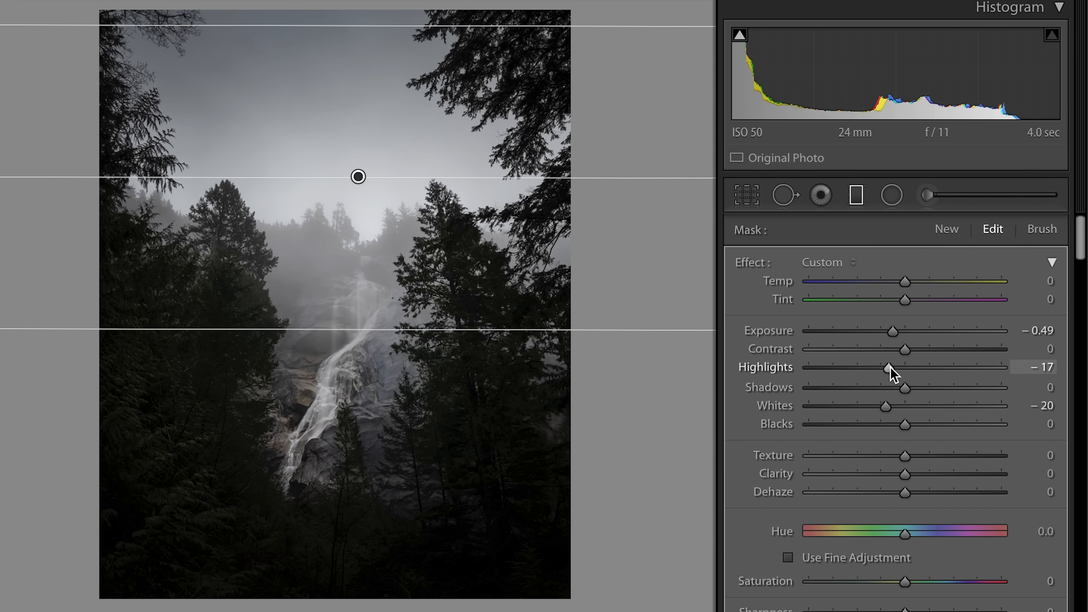
pyautogui.press('m')
# Split-tone the shadows with hue 192 and saturation 17, using a balance of +79
pyautogui.scroll(-15, 850, 360)
pyautogui.scroll(-12, 850, 360)
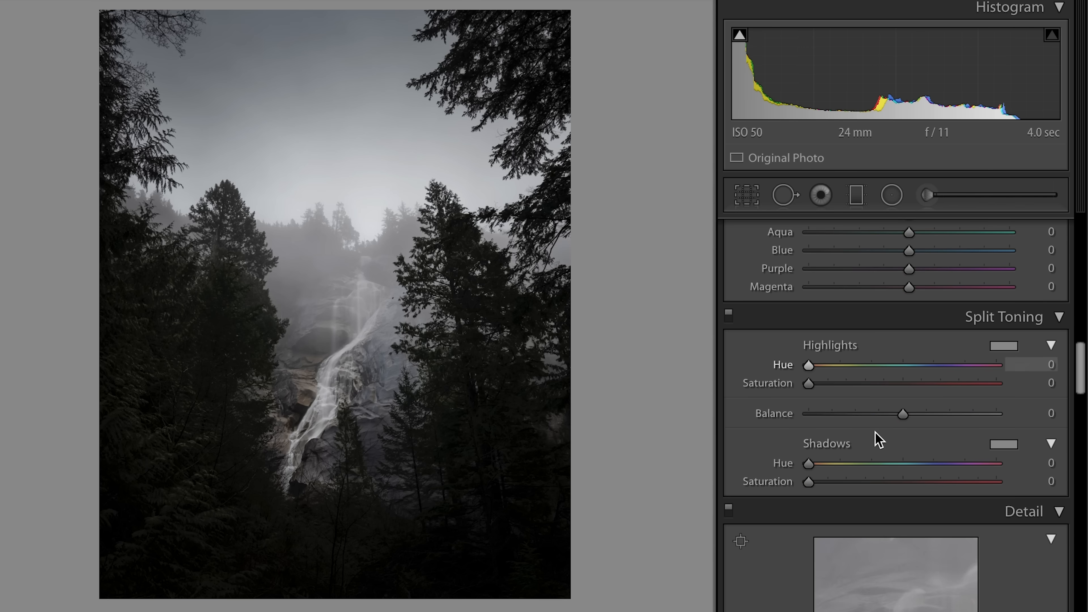
pyautogui.moveTo(918, 468); pyautogui.dragTo(909, 468)
pyautogui.moveTo(934, 414); pyautogui.dragTo(977, 429)
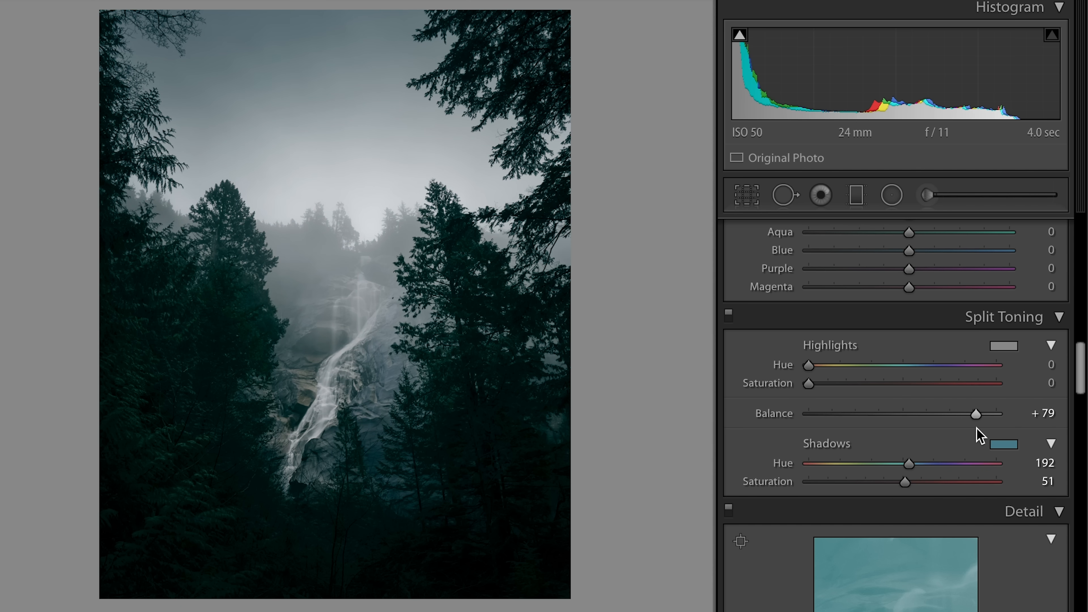
pyautogui.moveTo(845, 487); pyautogui.dragTo(843, 483)
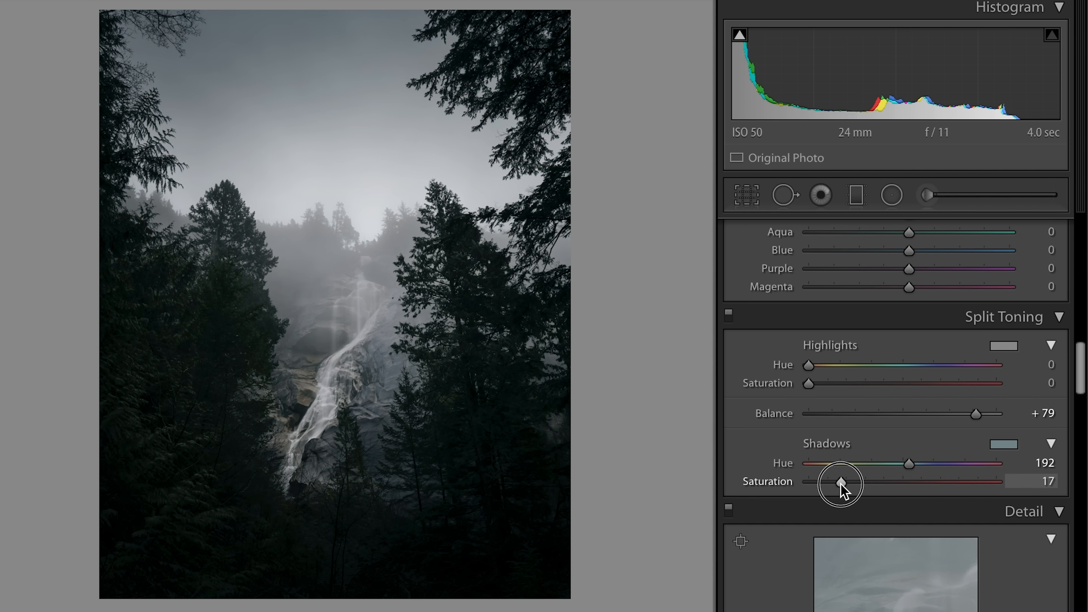
# Try a green hue shift, and lower the HSL saturation to −42 for green and −29 for yellow
pyautogui.scroll(5, 753, 416)
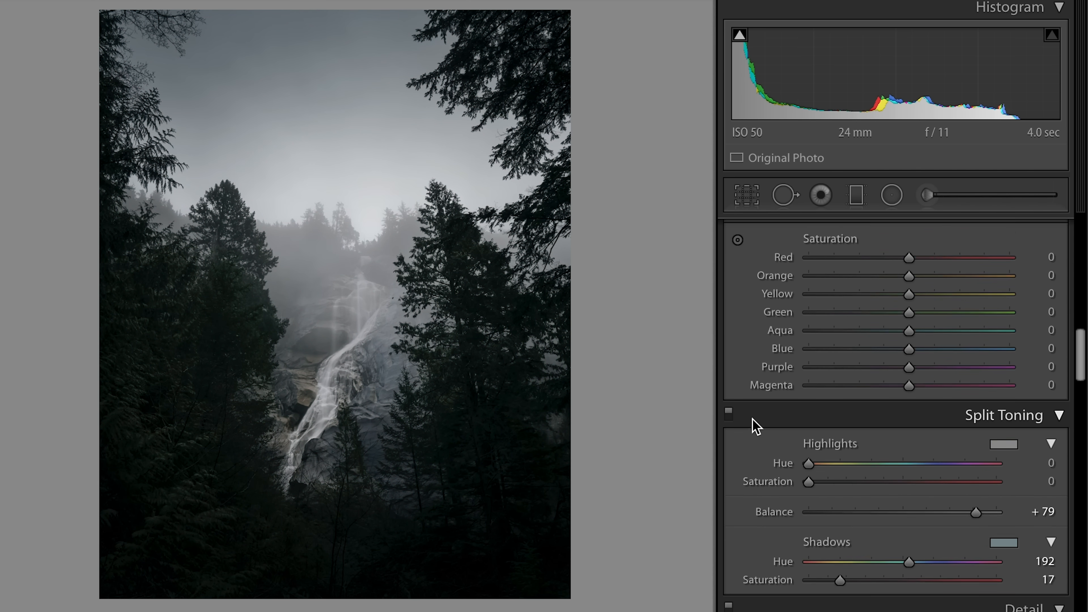
pyautogui.click(760, 366)
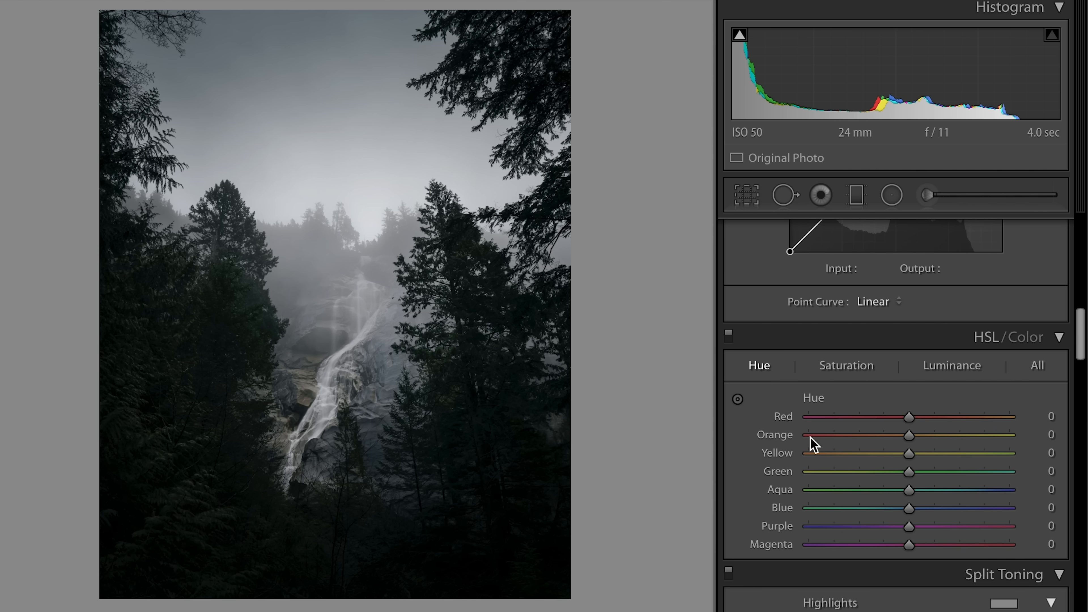
pyautogui.moveTo(921, 473); pyautogui.dragTo(926, 473)
pyautogui.click(869, 369)
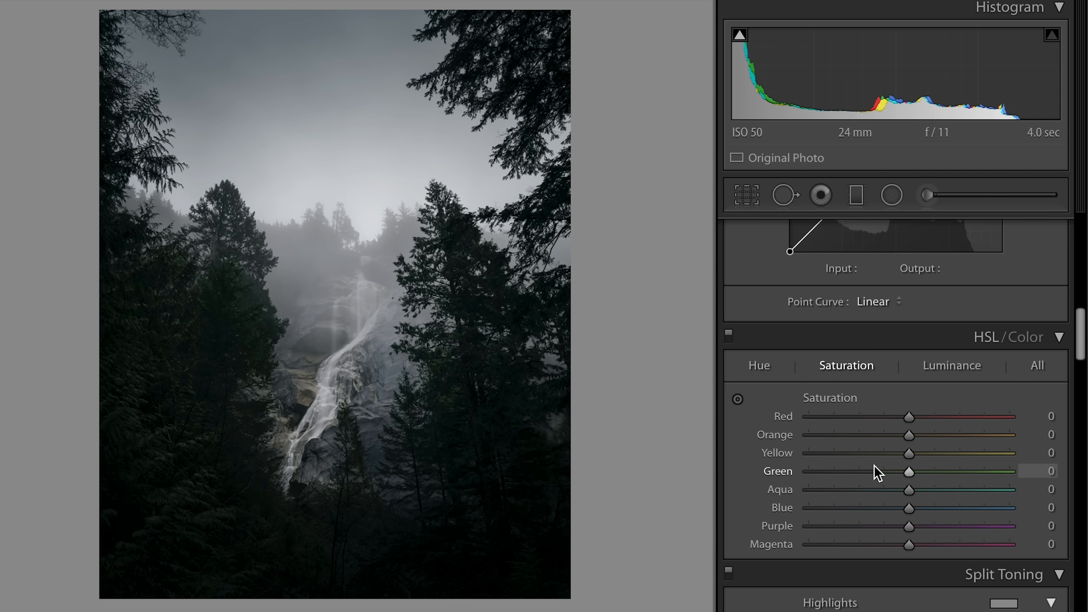
pyautogui.moveTo(873, 470); pyautogui.dragTo(880, 455)
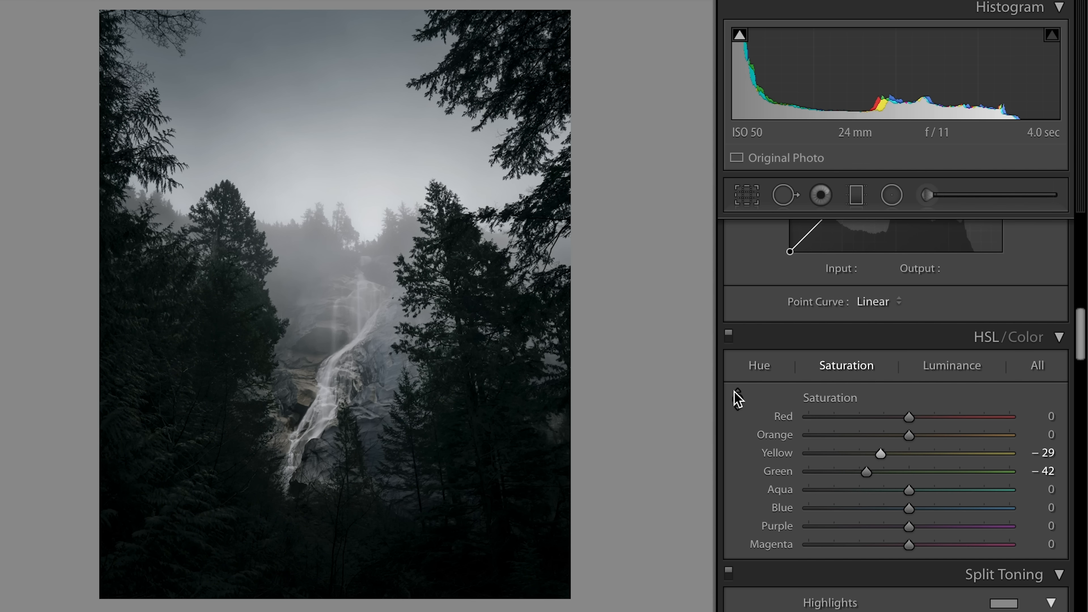
pyautogui.click(740, 333)
# Fine-tune the 4 x 5 crop by trimming the upper edge slightly and reframing the waterfall
pyautogui.press('r')
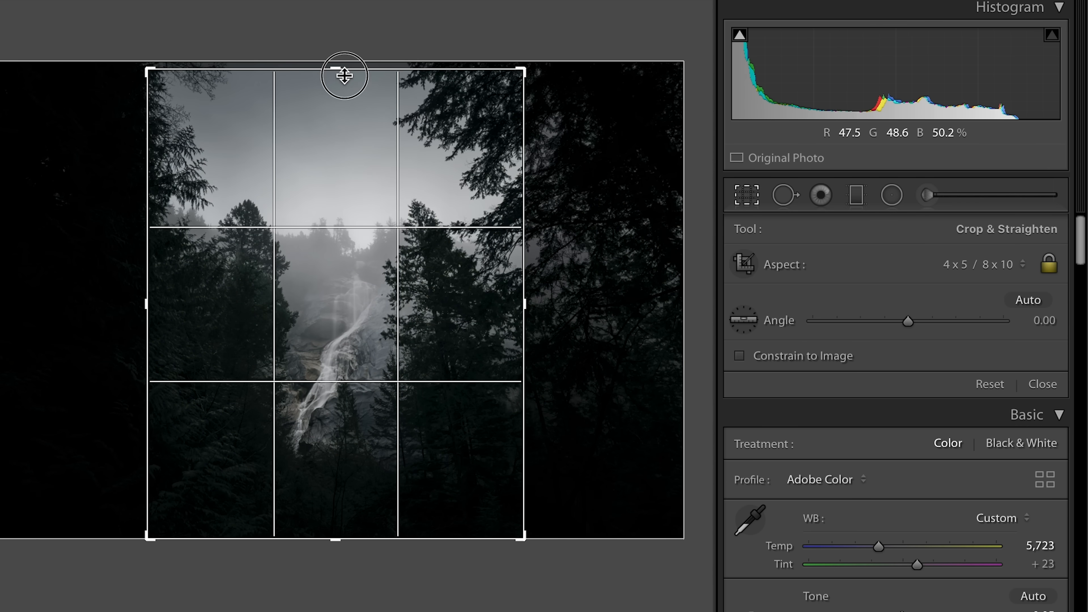
pyautogui.press('r')
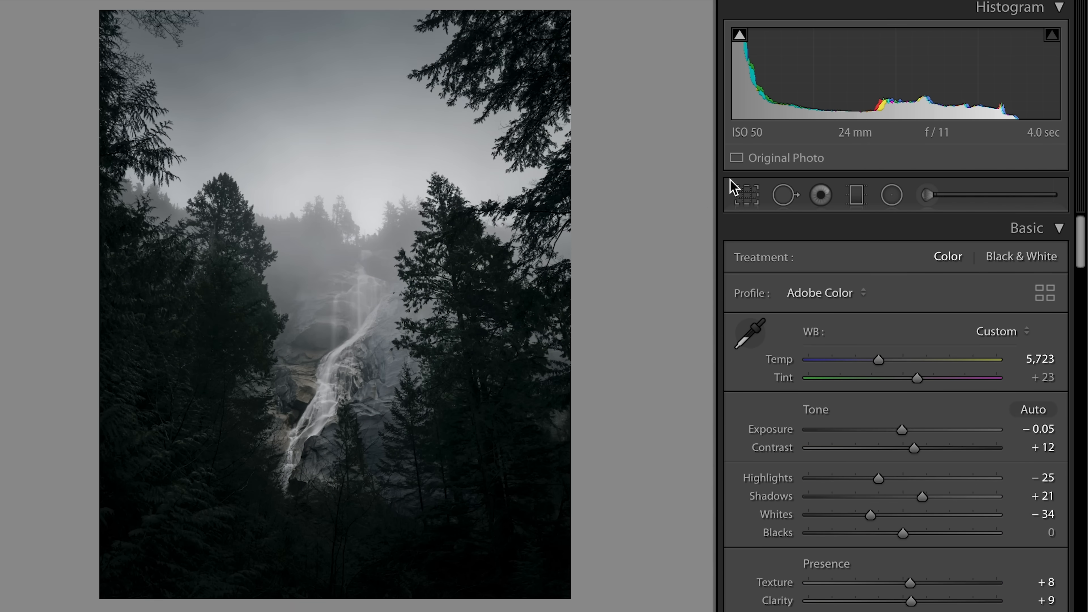
pyautogui.click(746, 194)
pyautogui.press('r')
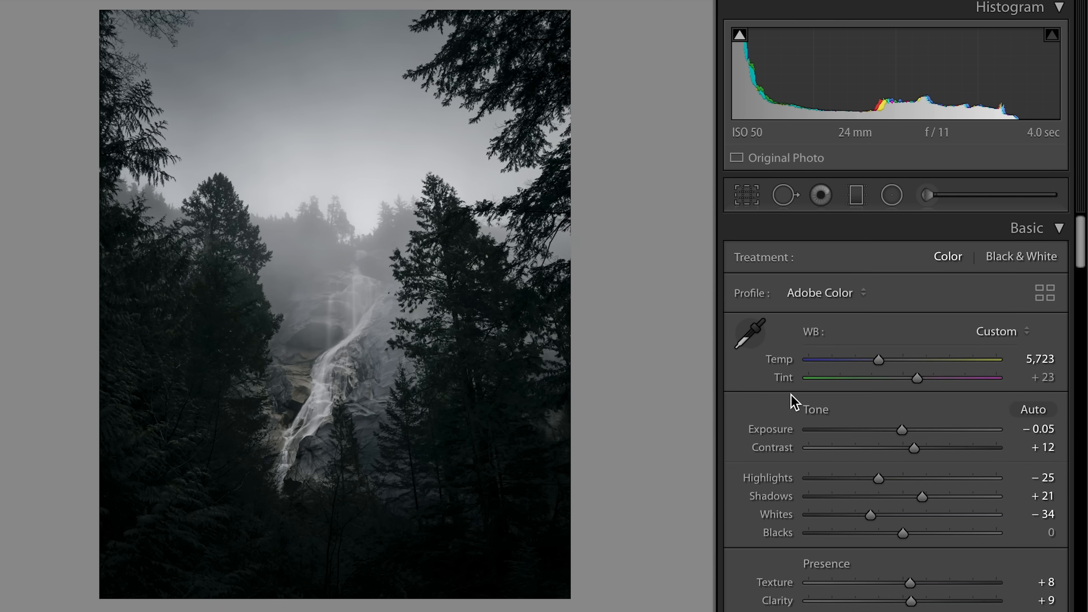
# Set the overall Shadows to +34, Clarity to +16 and Vibrance to −16
pyautogui.scroll(-5, 922, 450)
pyautogui.moveTo(923, 448); pyautogui.dragTo(918, 446)
pyautogui.scroll(5, 890, 216)
# Set the existing radial filter's Exposure to −0.92, narrow its ellipse and move it slightly upwards
pyautogui.click(892, 194)
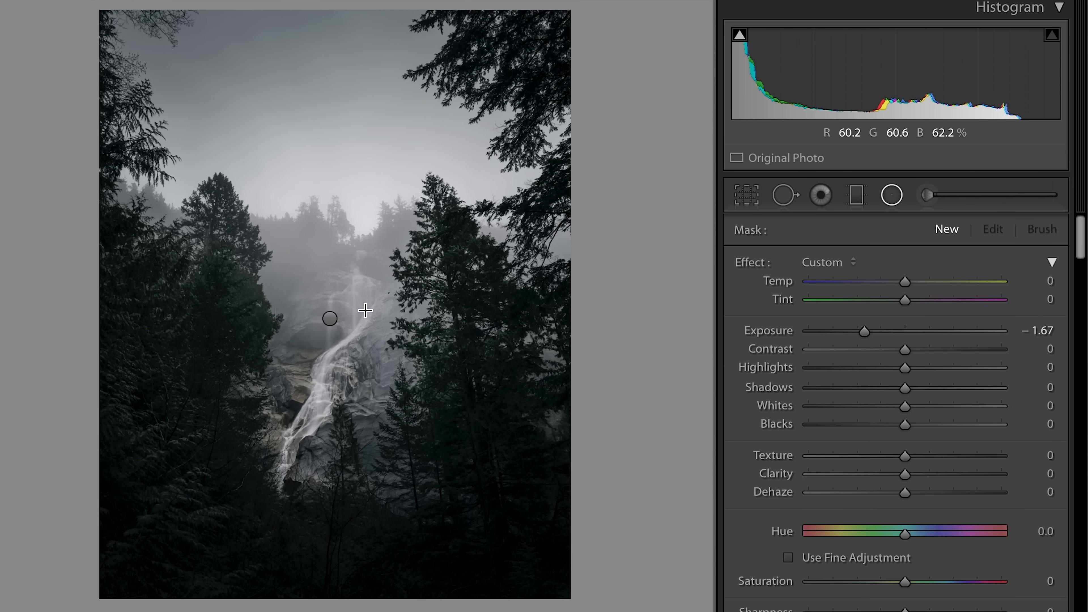
pyautogui.click(329, 318)
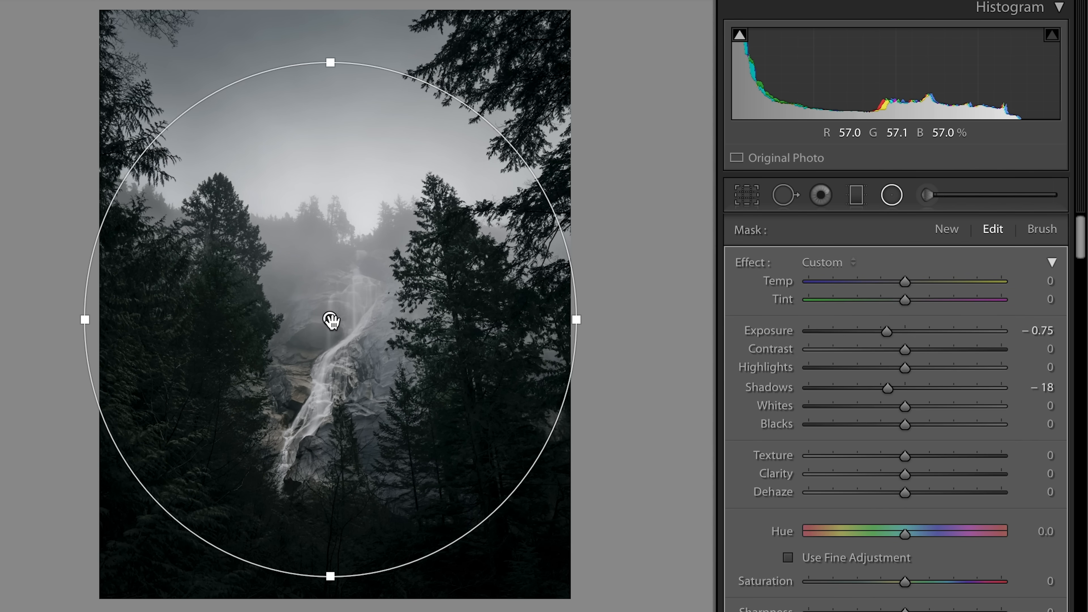
pyautogui.moveTo(886, 337); pyautogui.dragTo(882, 338)
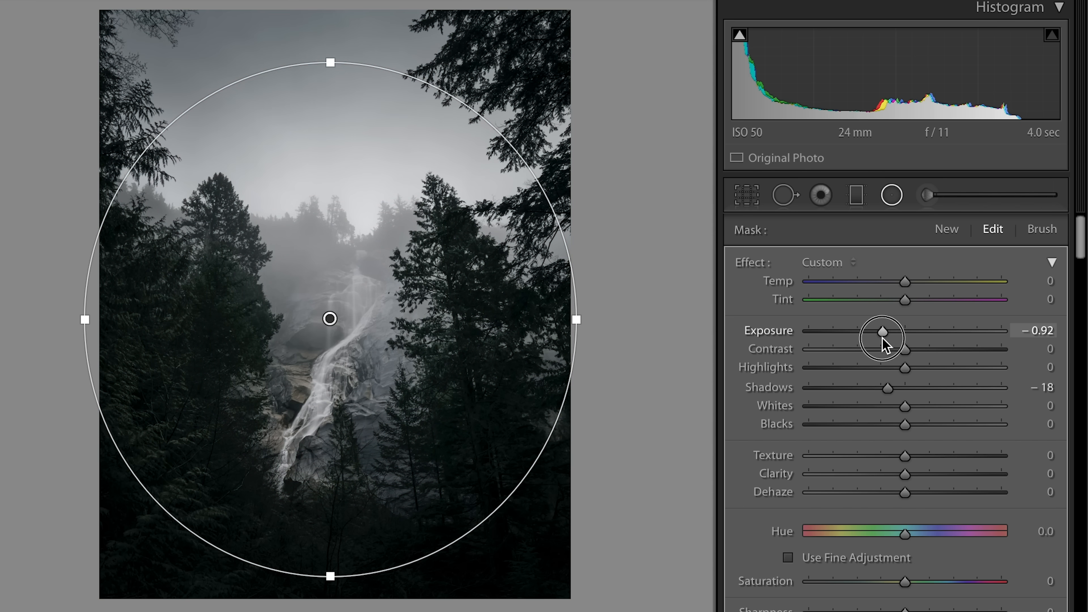
pyautogui.moveTo(575, 318); pyautogui.dragTo(553, 318)
pyautogui.moveTo(465, 331); pyautogui.dragTo(467, 322)
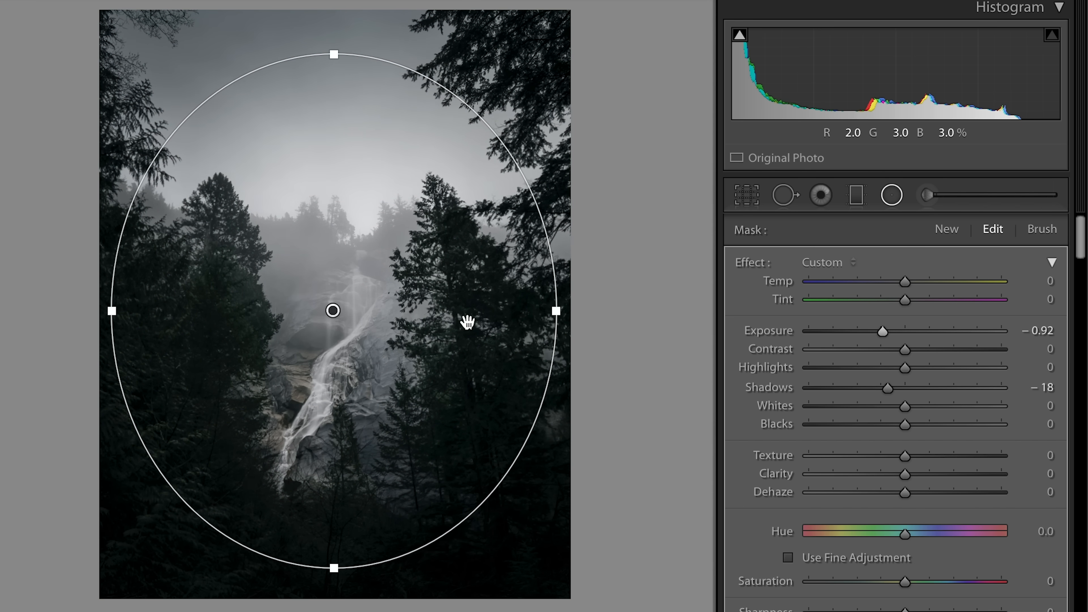
# Stretch the sky graduated filter further down over the waterfall and set its Exposure to −0.72, and close the filter
pyautogui.press('m')
pyautogui.click(354, 169)
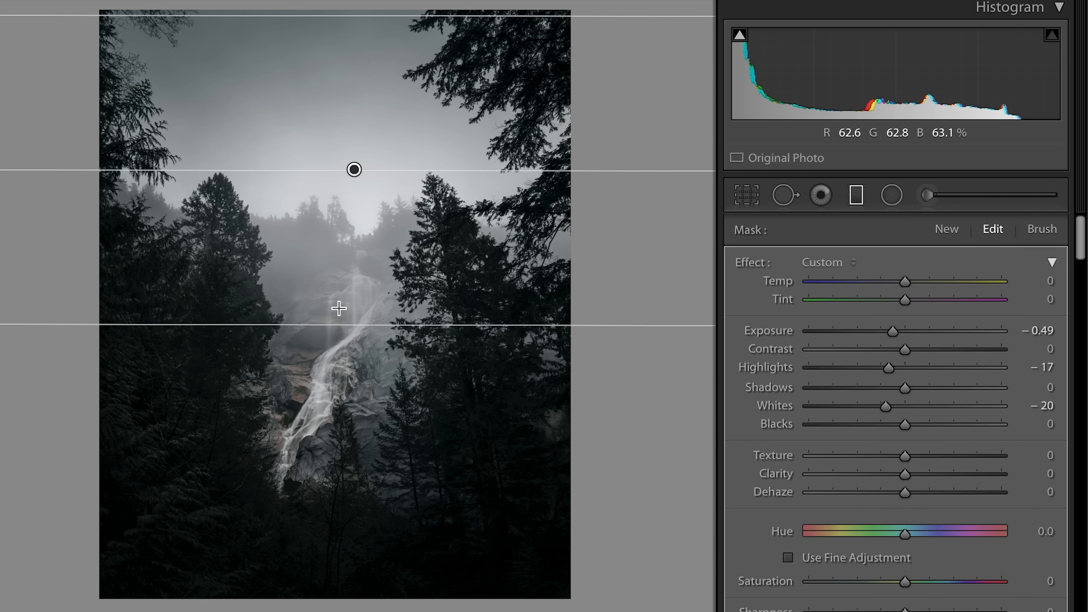
pyautogui.moveTo(340, 323); pyautogui.dragTo(340, 356)
pyautogui.moveTo(354, 184); pyautogui.dragTo(354, 177)
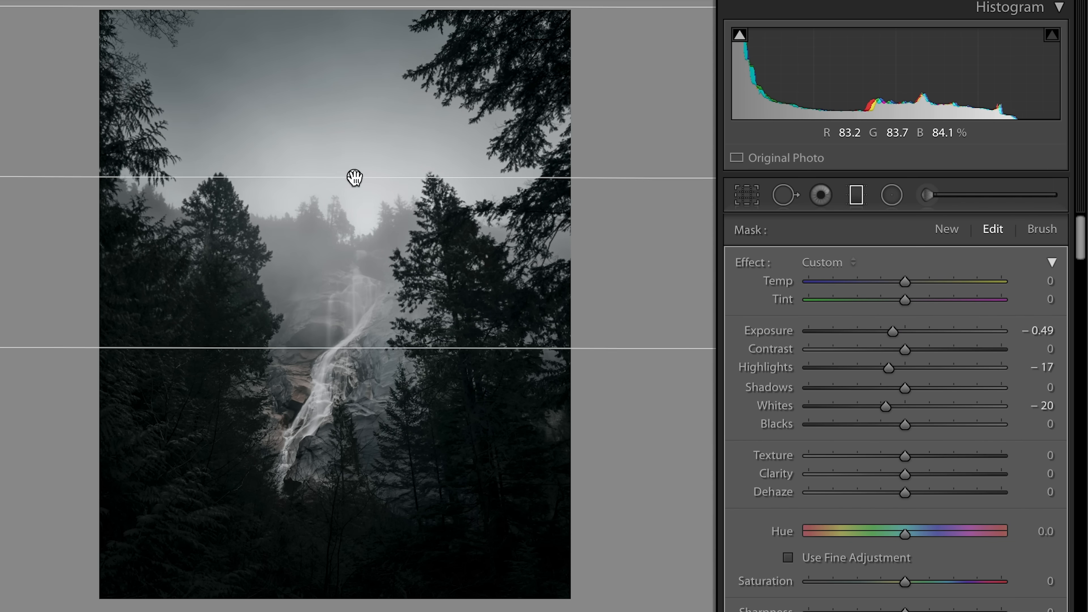
pyautogui.moveTo(887, 334); pyautogui.dragTo(878, 334)
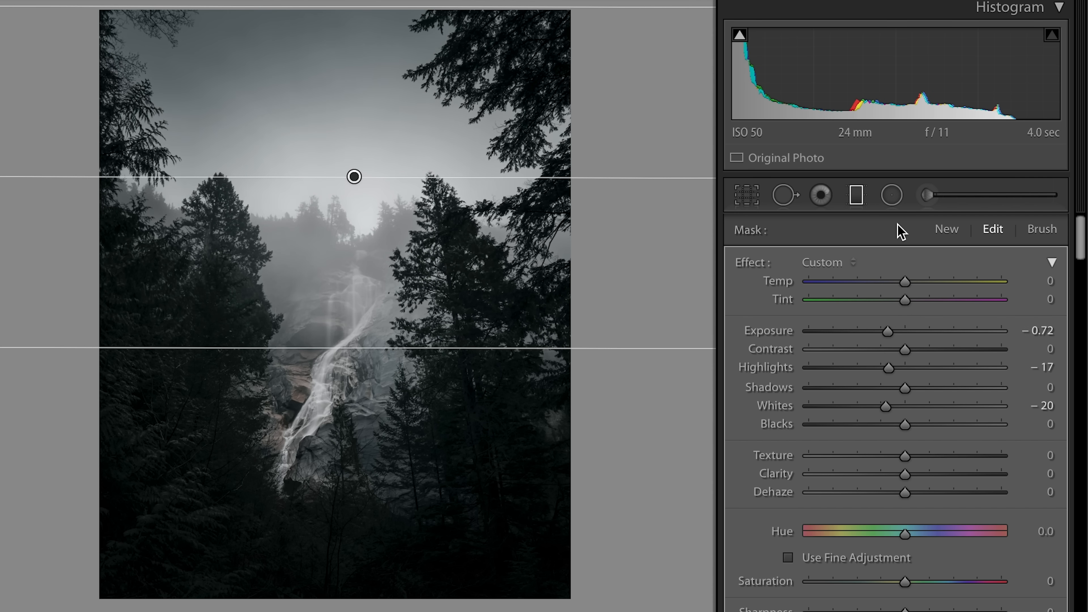
pyautogui.click(857, 197)
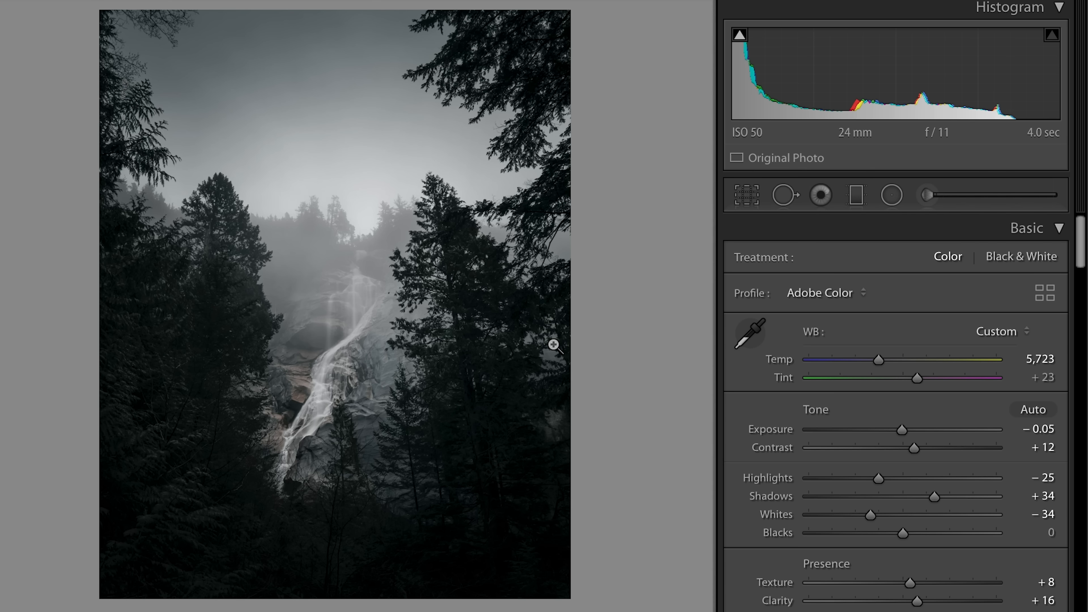
# Apply the Medium Contrast point curve and lower its white point to an output of 238
pyautogui.scroll(-5, 905, 490)
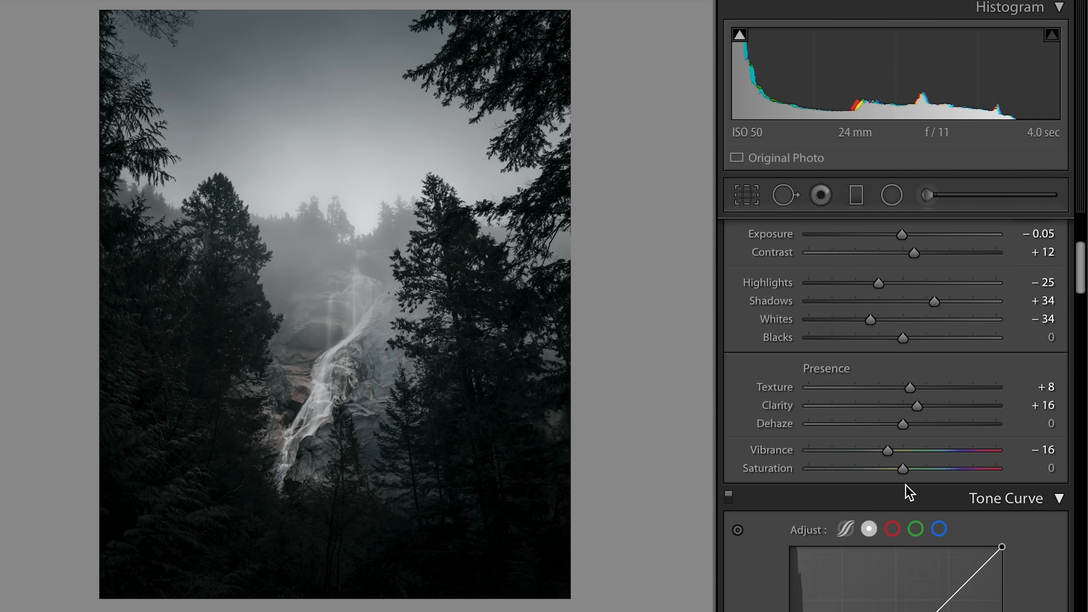
pyautogui.scroll(-8, 908, 490)
pyautogui.click(897, 464)
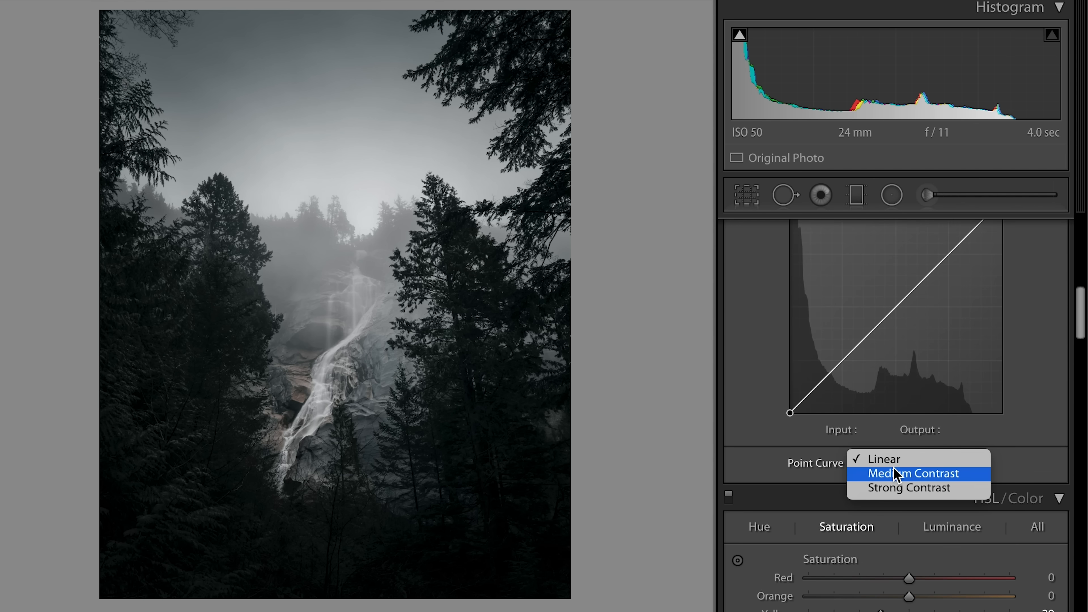
pyautogui.click(919, 474)
pyautogui.scroll(2, 920, 476)
pyautogui.moveTo(1001, 252); pyautogui.dragTo(1008, 264)
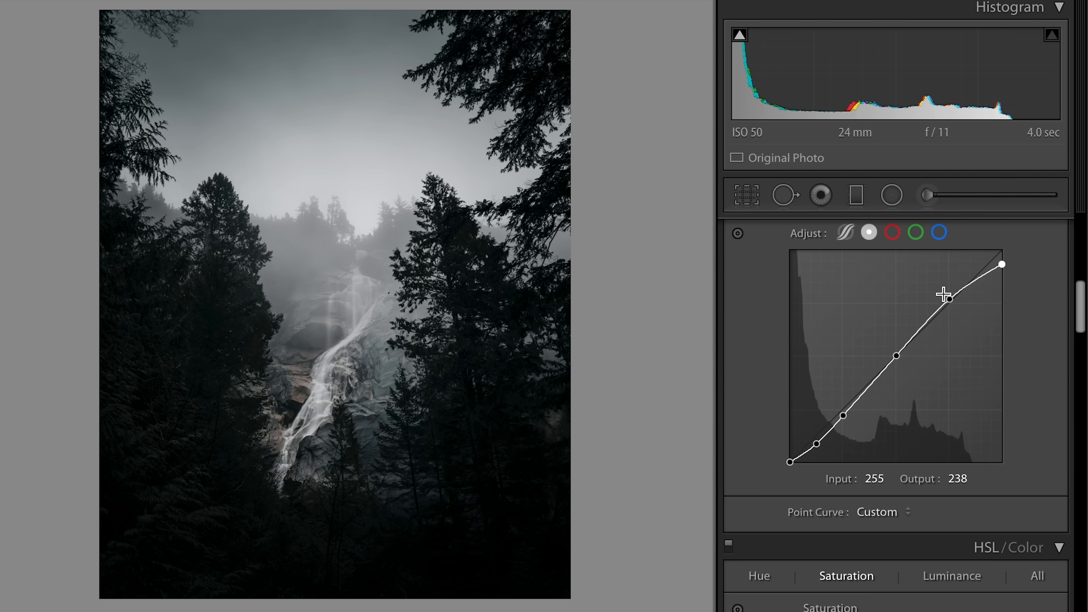
# Move the curve's highlight point to input 190, output 191, and adjust the darkest shadow points to lift the blacks slightly
pyautogui.moveTo(951, 303); pyautogui.dragTo(949, 305)
pyautogui.moveTo(816, 559); pyautogui.dragTo(789, 571)
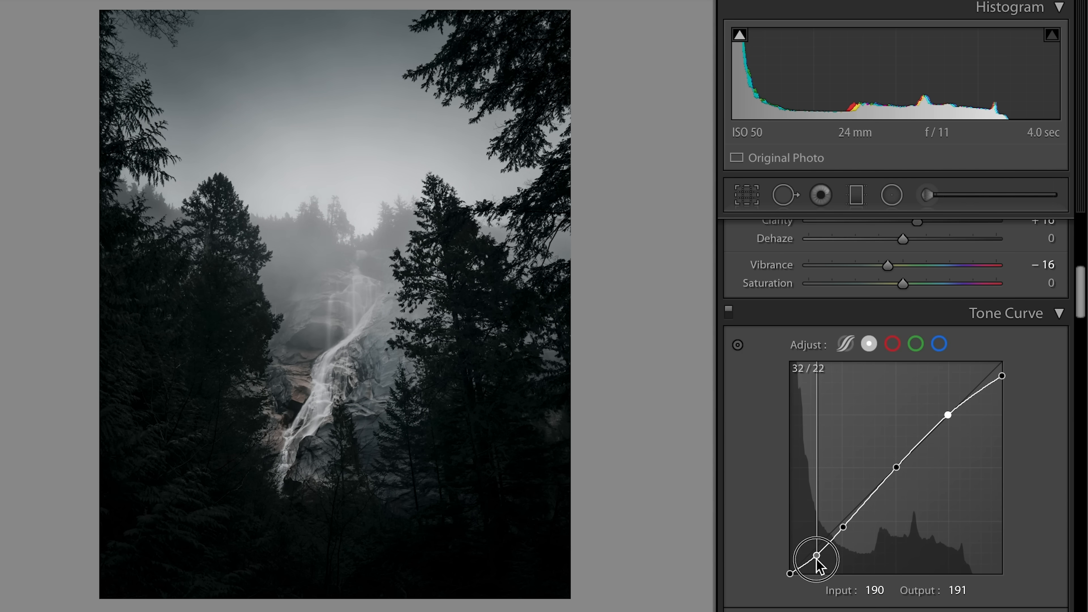
pyautogui.doubleClick(817, 556)
pyautogui.scroll(5, 779, 450)
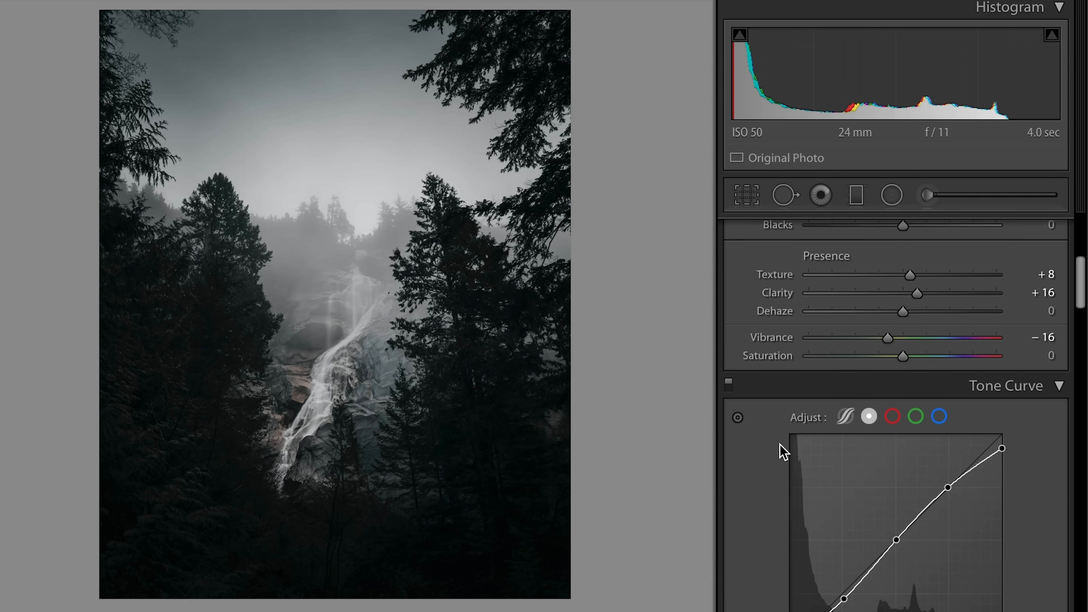
# Set the HSL saturation to −100 for aqua and −77 for blue, and fine-tune the split-toned shadows
pyautogui.scroll(-10, 782, 451)
pyautogui.moveTo(814, 424); pyautogui.dragTo(832, 426)
pyautogui.click(848, 407)
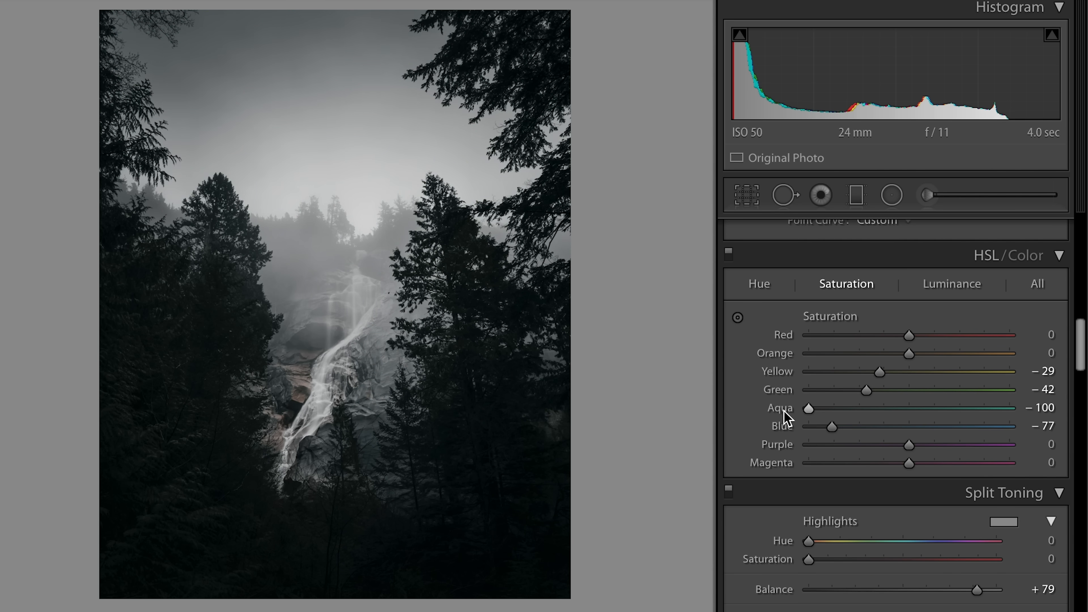
pyautogui.scroll(-3, 822, 480)
pyautogui.click(889, 596)
pyautogui.scroll(-1, 889, 578)
pyautogui.moveTo(909, 504); pyautogui.dragTo(867, 529)
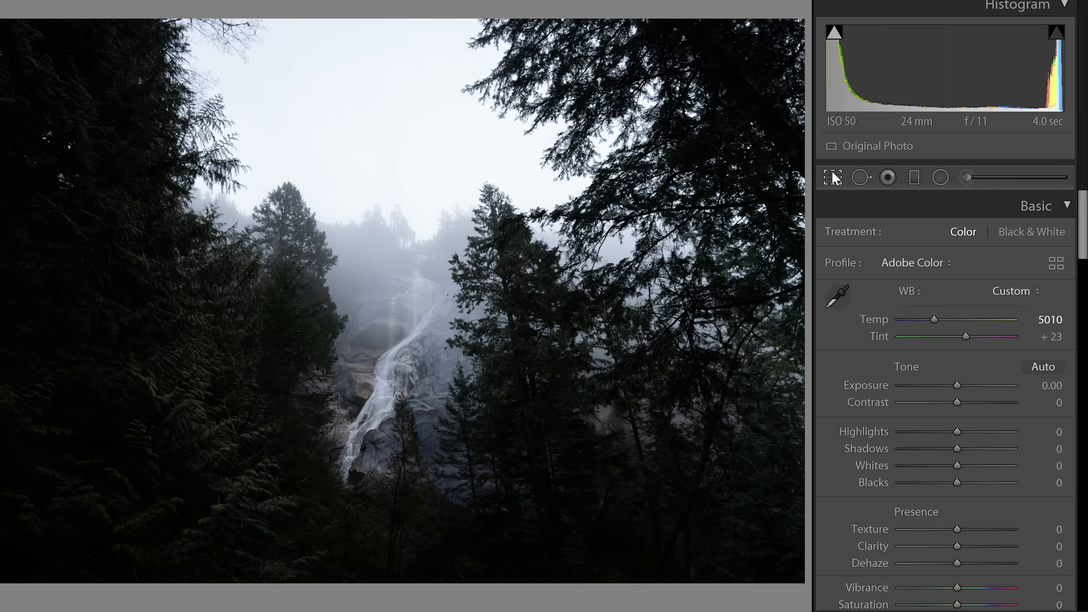
# Crop the unedited waterfall photo to a portrait 4 x 5 / 8 x 10 frame around the waterfall
pyautogui.press('r')
pyautogui.click(1026, 233)
pyautogui.click(976, 314)
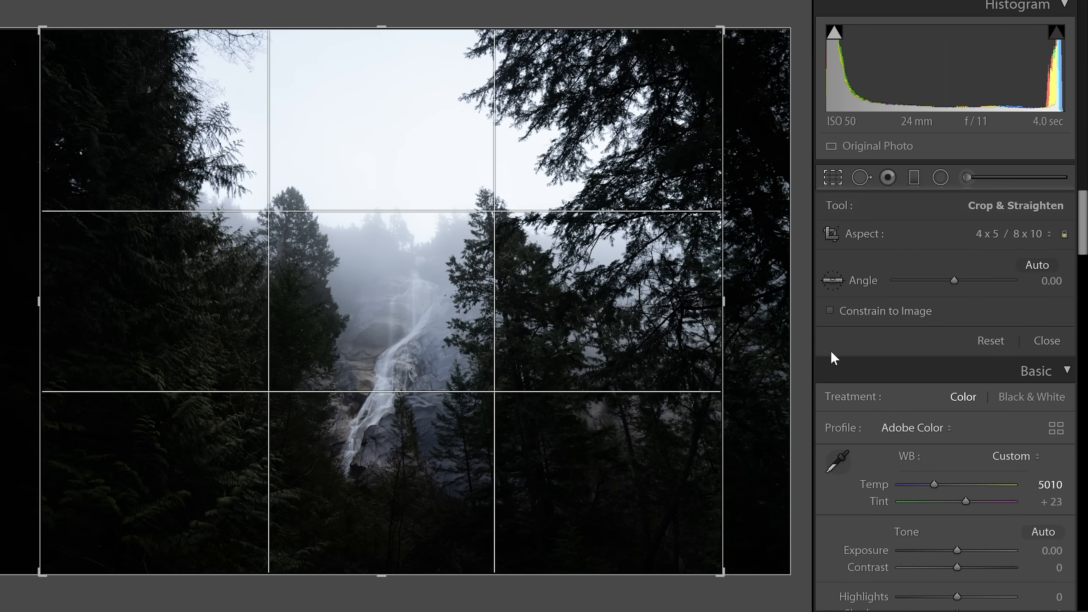
pyautogui.moveTo(723, 575); pyautogui.dragTo(628, 591)
pyautogui.moveTo(483, 450); pyautogui.dragTo(362, 473)
pyautogui.press('Return')
# Set the newly cropped photo's Exposure to −1.20
pyautogui.moveTo(957, 385)
pyautogui.mouseDown()
pyautogui.moveTo(971, 388)
pyautogui.moveTo(938, 394)
pyautogui.mouseUp()
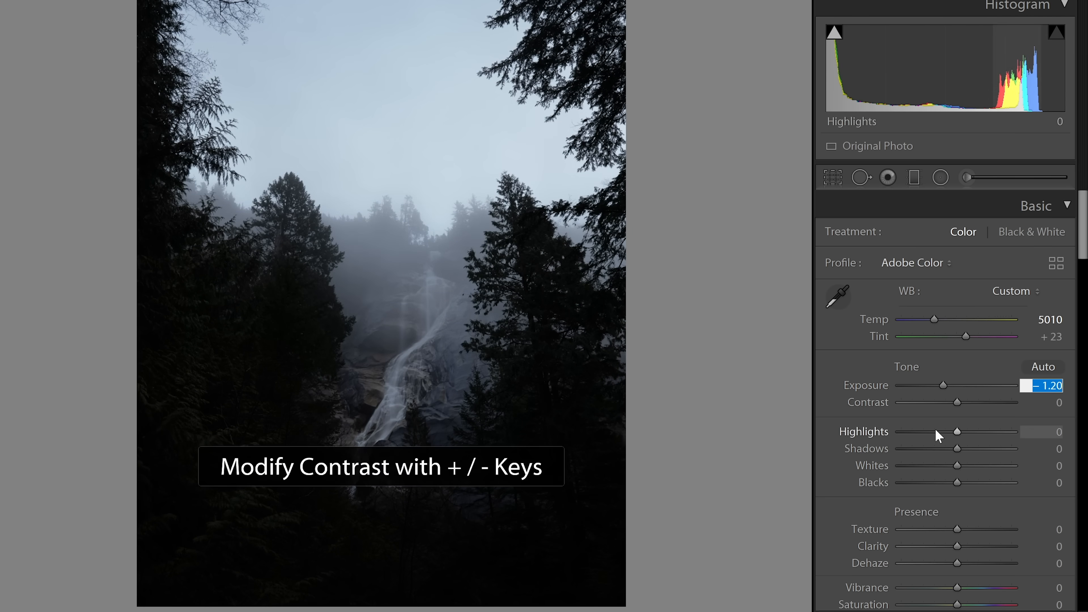
# Set Highlights to −33, Shadows to +25 and Blacks to +100 to recover the sky and open the dark trees
pyautogui.moveTo(957, 431)
pyautogui.mouseDown()
pyautogui.moveTo(930, 437)
pyautogui.moveTo(938, 432)
pyautogui.mouseUp()
pyautogui.moveTo(968, 449); pyautogui.dragTo(1071, 501)
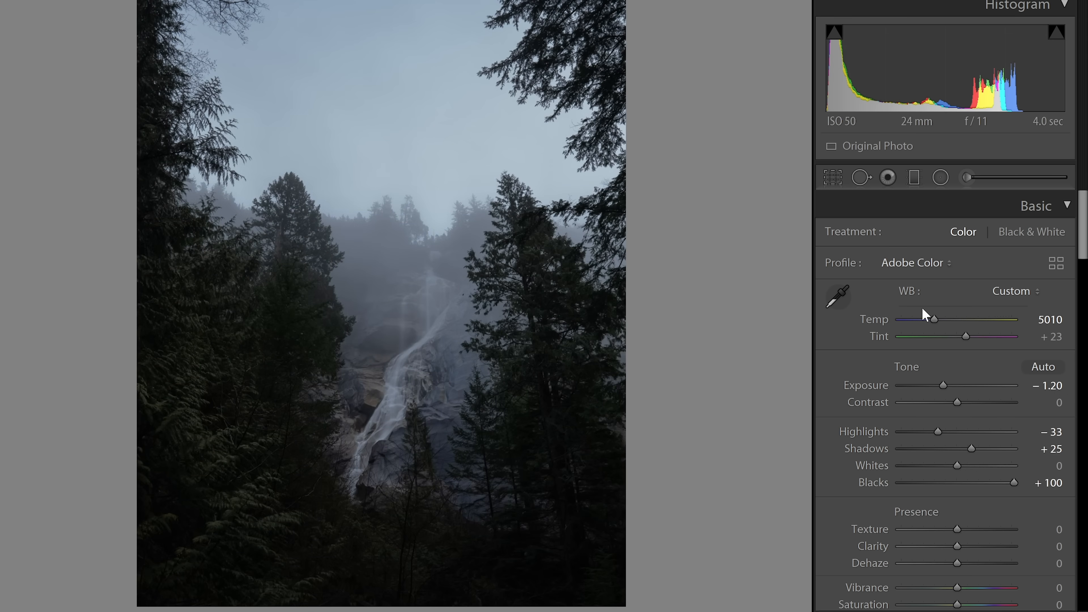
# Neutralise the blue cast by setting the white balance Temp to 5960 and Tint to +15
pyautogui.moveTo(935, 319); pyautogui.dragTo(946, 320)
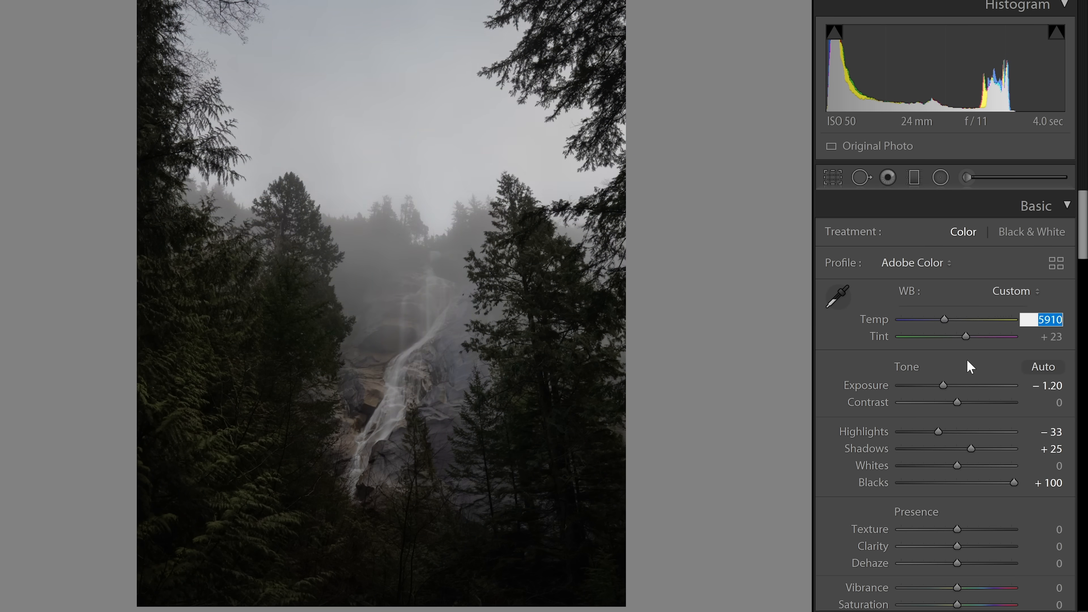
pyautogui.press('Up')
pyautogui.press('Tab')
pyautogui.press('Down')
pyautogui.press('Down')
pyautogui.press('Down')
pyautogui.press('Down')
pyautogui.press('Down')
pyautogui.press('Down')
pyautogui.press('Down')
pyautogui.press('Down')
pyautogui.press('Down')
pyautogui.press('Down')
pyautogui.press('Down')
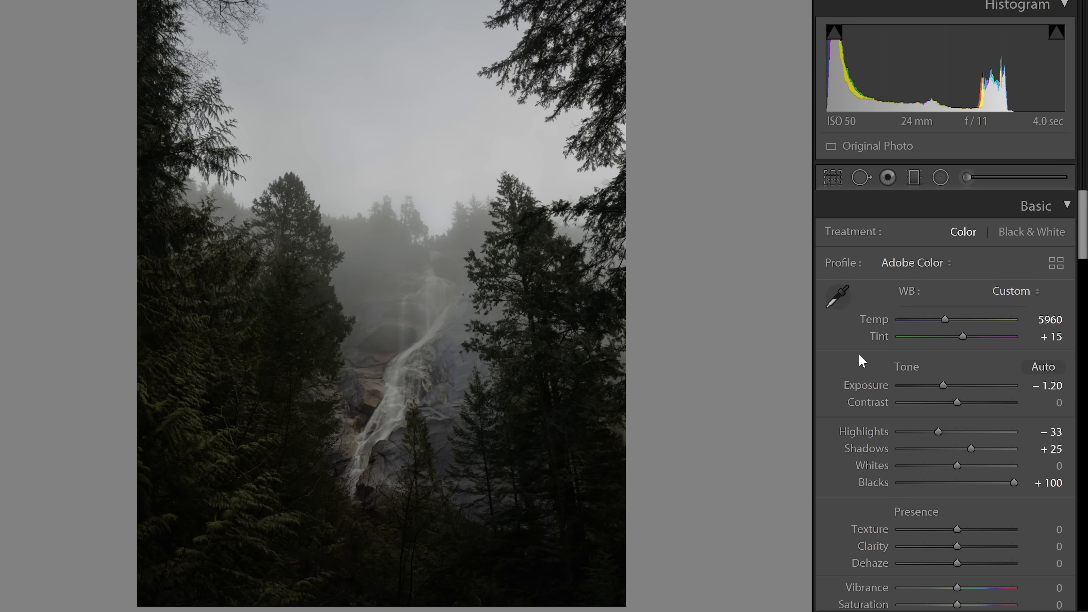
pyautogui.scroll(-5, 862, 361)
pyautogui.moveTo(957, 332)
pyautogui.mouseDown()
pyautogui.moveTo(922, 342)
pyautogui.moveTo(946, 350)
pyautogui.moveTo(961, 329)
pyautogui.mouseUp()
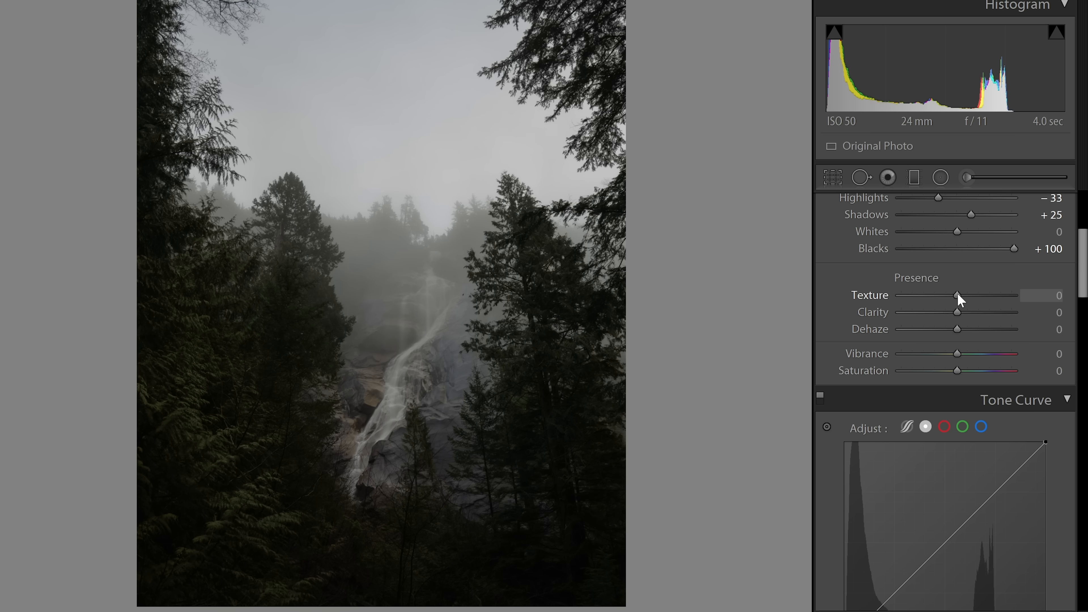
pyautogui.hotkey('ctrl', 'z')
pyautogui.hotkey('ctrl', 'z')
pyautogui.hotkey('ctrl', 'z')
pyautogui.hotkey('ctrl', 'z')
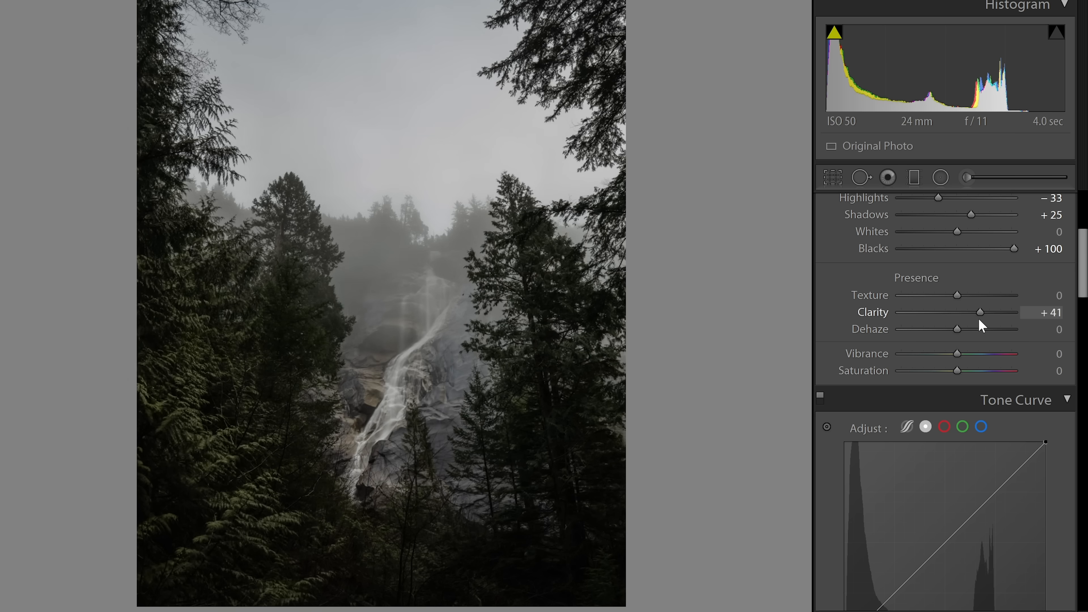
pyautogui.hotkey('ctrl', 'z')
# Set Dehaze to −16 and bend the point curve into a soft S with its white endpoint lowered to output 235
pyautogui.moveTo(949, 333)
pyautogui.mouseDown()
pyautogui.moveTo(934, 333)
pyautogui.moveTo(948, 330)
pyautogui.mouseUp()
pyautogui.scroll(-3, 948, 330)
pyautogui.moveTo(857, 514); pyautogui.dragTo(877, 489)
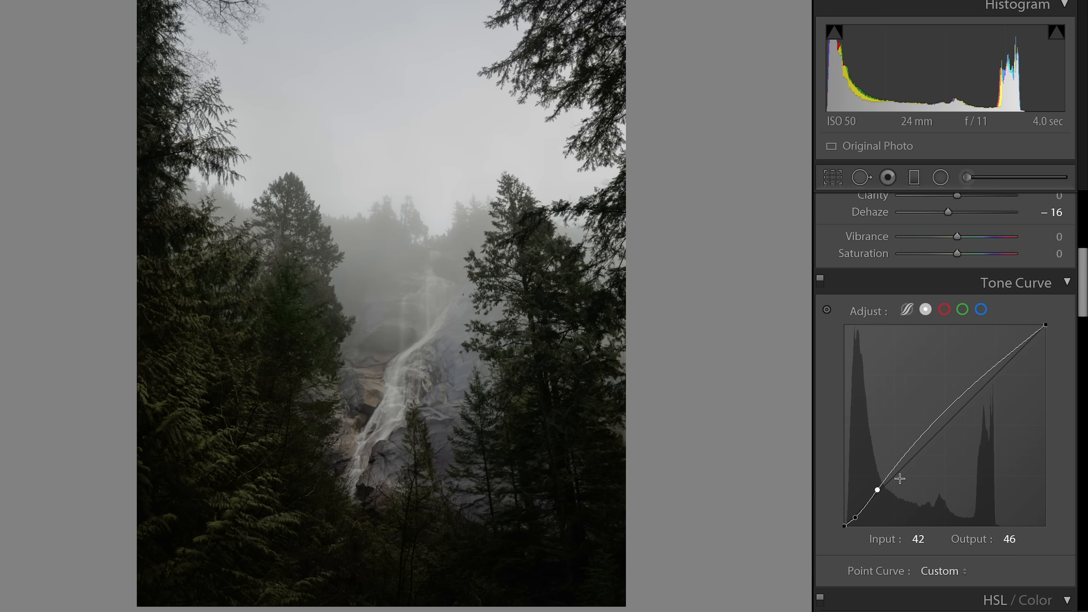
pyautogui.click(939, 424)
pyautogui.moveTo(972, 389); pyautogui.dragTo(994, 360)
pyautogui.moveTo(1046, 326); pyautogui.dragTo(1052, 339)
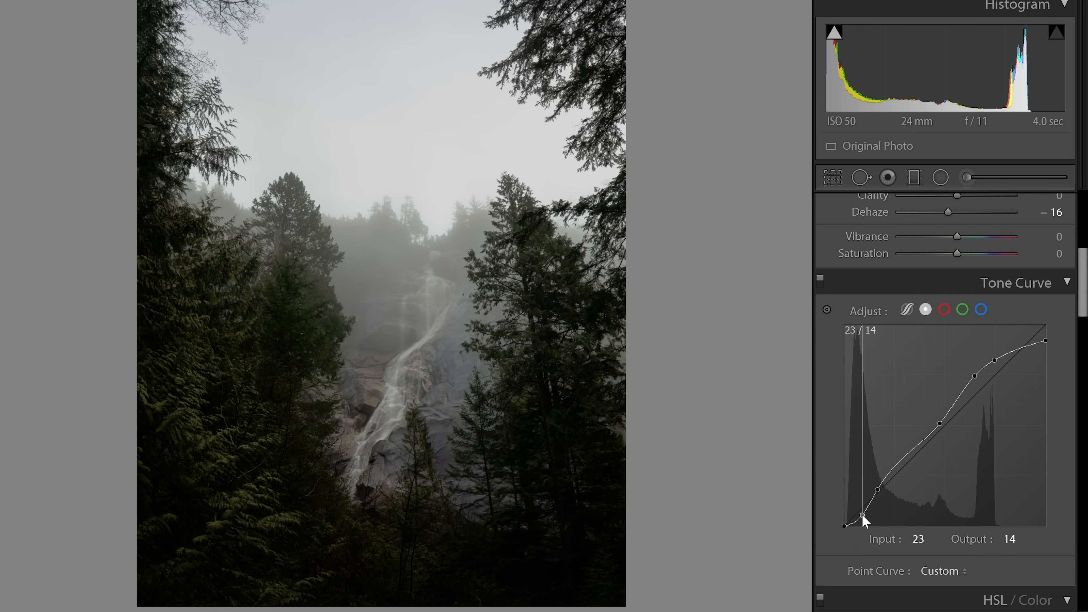
pyautogui.moveTo(877, 490); pyautogui.dragTo(881, 495)
pyautogui.moveTo(939, 423); pyautogui.dragTo(941, 431)
pyautogui.moveTo(975, 376); pyautogui.dragTo(1006, 355)
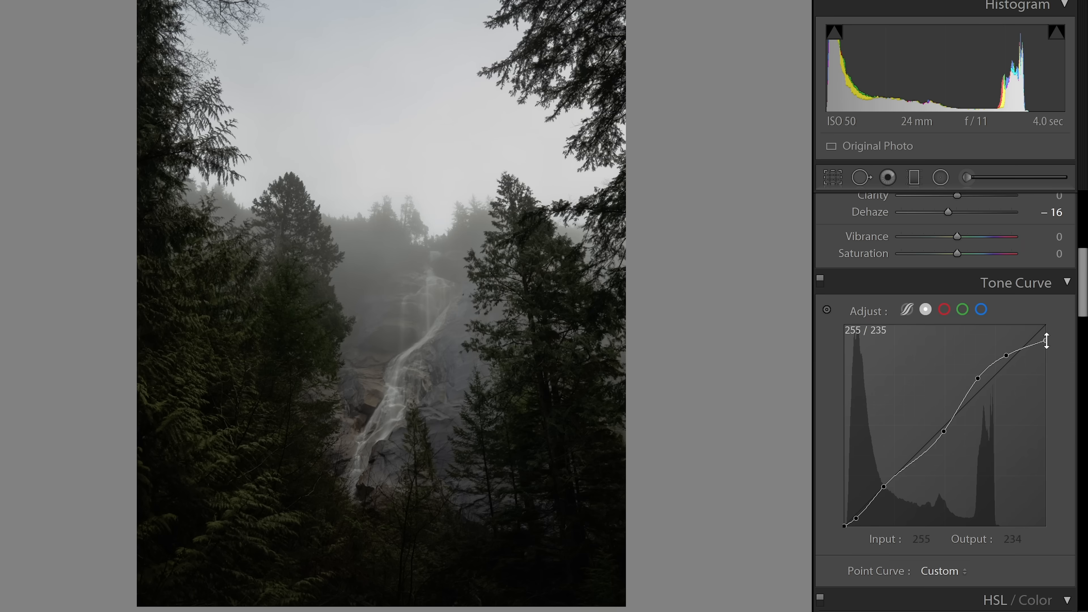
# Brighten the foliage of the left-hand trees with an Exposure adjustment brush at Feather 100 and Flow 34
pyautogui.click(965, 178)
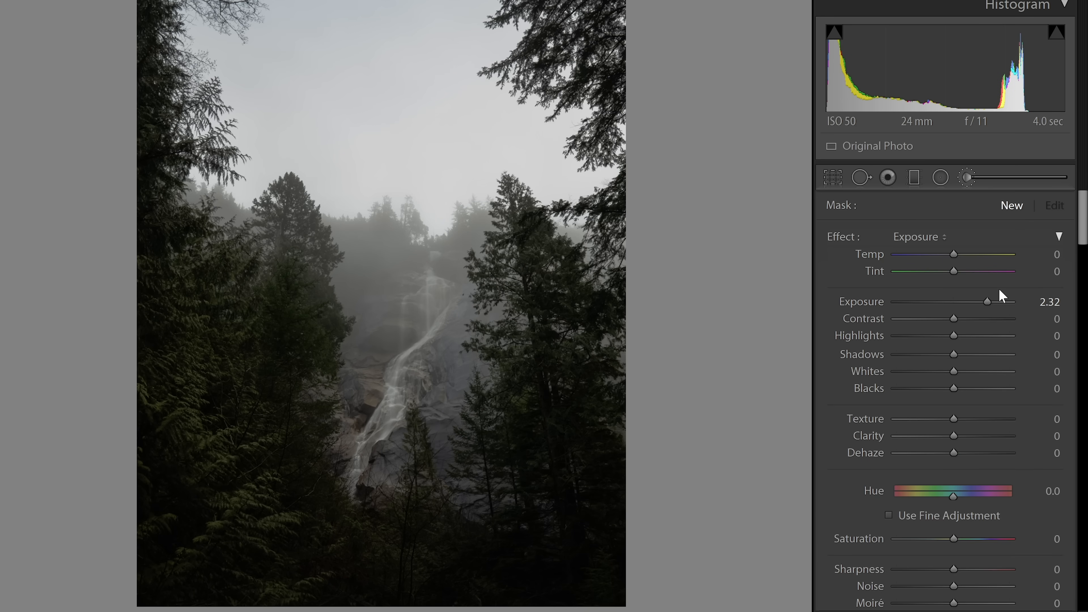
pyautogui.scroll(-5, 861, 534)
pyautogui.moveTo(940, 487); pyautogui.dragTo(935, 486)
pyautogui.hotkey('ctrl', '=')
pyautogui.press('=')
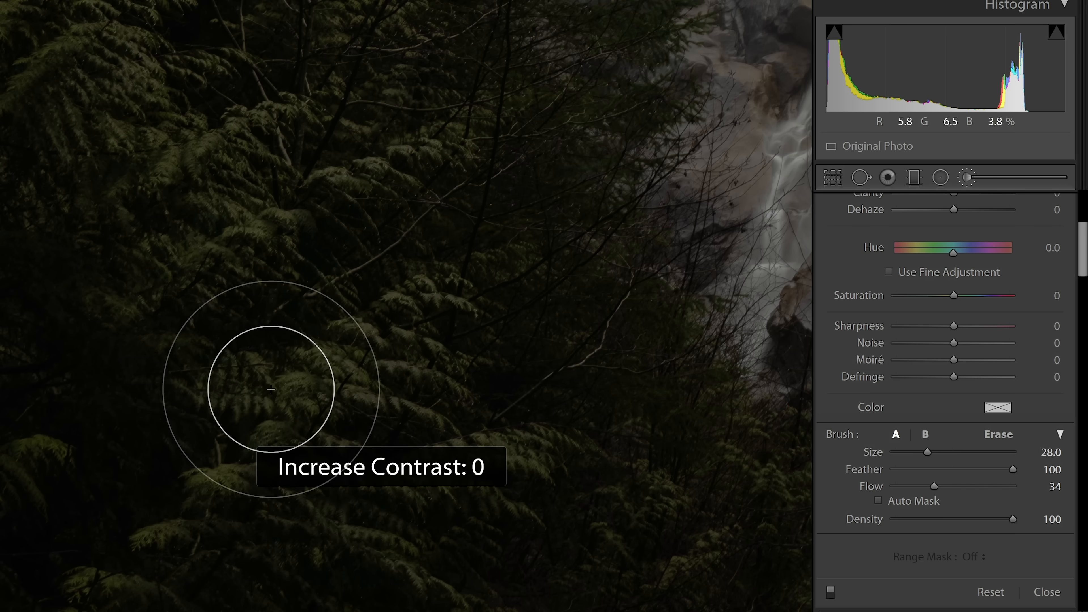
pyautogui.scroll(-5, 257, 400)
pyautogui.moveTo(194, 482); pyautogui.dragTo(415, 430)
pyautogui.moveTo(148, 204); pyautogui.dragTo(158, 319)
pyautogui.moveTo(192, 179); pyautogui.dragTo(208, 334)
pyautogui.moveTo(471, 411)
pyautogui.mouseDown()
pyautogui.moveTo(286, 131)
pyautogui.moveTo(514, 2)
pyautogui.mouseUp()
pyautogui.moveTo(240, 94); pyautogui.dragTo(377, 366)
pyautogui.moveTo(255, 128); pyautogui.dragTo(278, 458)
pyautogui.scroll(5, 278, 458)
pyautogui.moveTo(300, 34); pyautogui.dragTo(542, 456)
# Extend the brightening brush over the branches and foliage of the right-hand trees, undoing the last stroke
pyautogui.moveTo(697, 4)
pyautogui.mouseDown()
pyautogui.moveTo(537, 333)
pyautogui.moveTo(128, 64)
pyautogui.mouseUp()
pyautogui.scroll(8, 128, 64)
pyautogui.moveTo(425, 510)
pyautogui.mouseDown()
pyautogui.moveTo(636, 332)
pyautogui.moveTo(231, 491)
pyautogui.moveTo(337, 447)
pyautogui.mouseUp()
pyautogui.scroll(4, 231, 491)
pyautogui.scroll(2, 337, 447)
pyautogui.scroll(-8, 579, 361)
pyautogui.moveTo(444, 13); pyautogui.dragTo(474, 180)
pyautogui.scroll(-2, 474, 180)
pyautogui.moveTo(494, 82); pyautogui.dragTo(475, 227)
pyautogui.moveTo(421, 600); pyautogui.dragTo(396, 396)
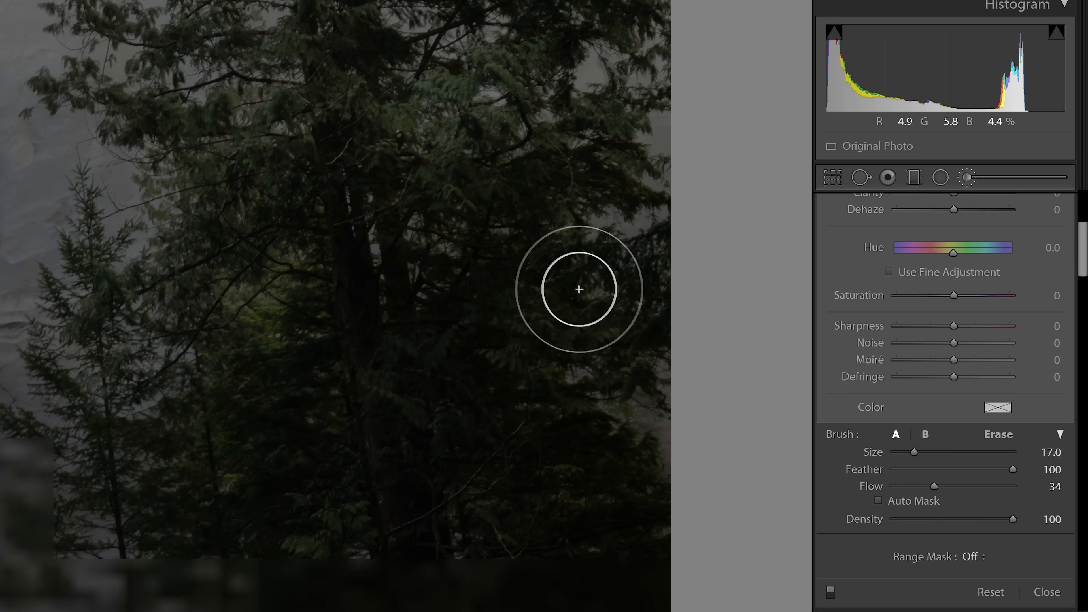
pyautogui.moveTo(372, 570); pyautogui.dragTo(375, 321)
pyautogui.scroll(-4, 375, 321)
pyautogui.scroll(4, 599, 227)
pyautogui.moveTo(94, 111); pyautogui.dragTo(271, 467)
pyautogui.scroll(3, 272, 467)
pyautogui.scroll(-8, 272, 466)
pyautogui.moveTo(573, 278)
pyautogui.mouseDown()
pyautogui.moveTo(518, 352)
pyautogui.moveTo(484, 471)
pyautogui.mouseUp()
pyautogui.hotkey('ctrl', 'z')
# Brighten the waterfall's streams from base to top with a smaller brush, down to size 10
pyautogui.scroll(-3, 477, 163)
pyautogui.moveTo(473, 71); pyautogui.dragTo(475, 252)
pyautogui.moveTo(378, 174); pyautogui.dragTo(379, 290)
pyautogui.moveTo(533, 78); pyautogui.dragTo(532, 171)
pyautogui.moveTo(489, 56)
pyautogui.mouseDown()
pyautogui.moveTo(493, 237)
pyautogui.moveTo(498, 126)
pyautogui.moveTo(491, 289)
pyautogui.mouseUp()
pyautogui.scroll(4, 432, 204)
pyautogui.moveTo(487, 129); pyautogui.dragTo(490, 278)
pyautogui.moveTo(387, 175); pyautogui.dragTo(383, 279)
pyautogui.moveTo(458, 391)
pyautogui.mouseDown()
pyautogui.moveTo(471, 294)
pyautogui.moveTo(466, 193)
pyautogui.mouseUp()
pyautogui.moveTo(383, 261); pyautogui.dragTo(364, 480)
pyautogui.moveTo(464, 133); pyautogui.dragTo(407, 352)
pyautogui.moveTo(578, 115); pyautogui.dragTo(522, 333)
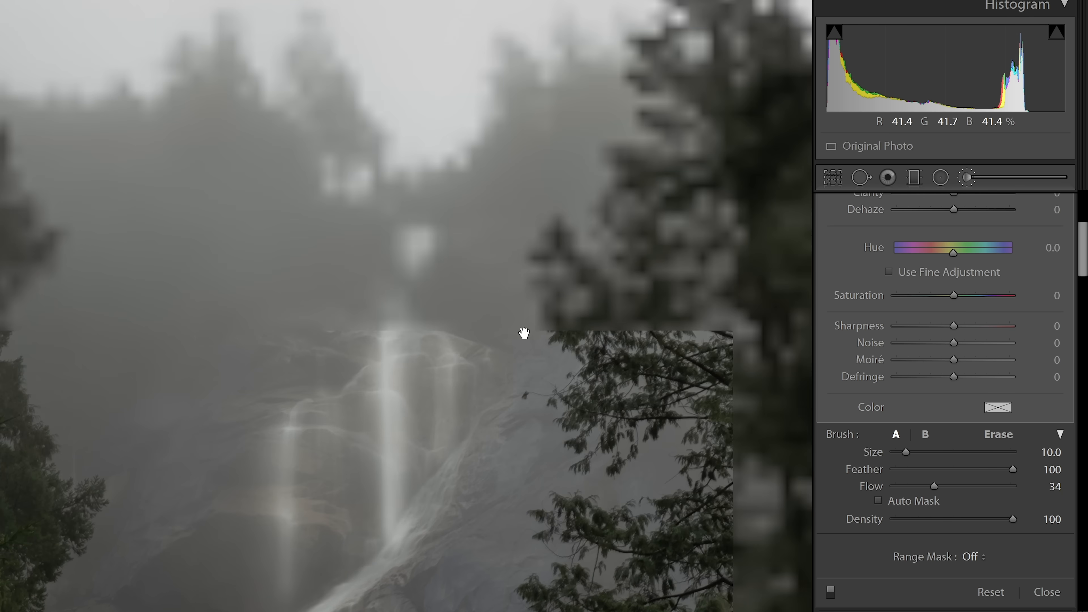
pyautogui.press('z')
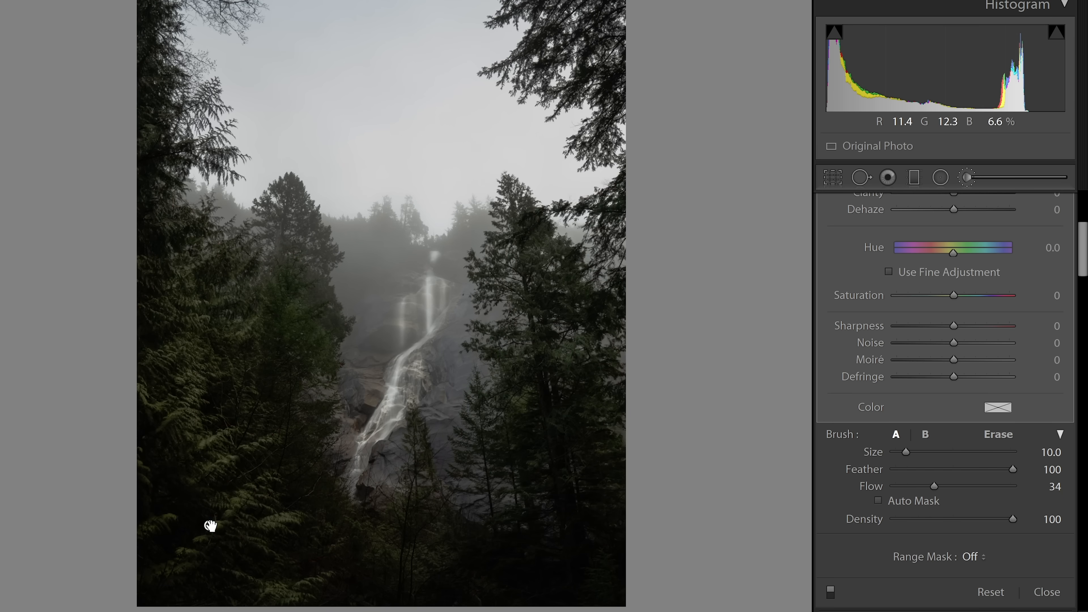
# Touch up the brightened trees across the whole photo with a larger brush, and undo the last stroke
pyautogui.scroll(3, 255, 365)
pyautogui.scroll(7, 259, 361)
pyautogui.scroll(-8, 522, 218)
pyautogui.moveTo(519, 204)
pyautogui.mouseDown()
pyautogui.moveTo(559, 304)
pyautogui.moveTo(260, 385)
pyautogui.mouseUp()
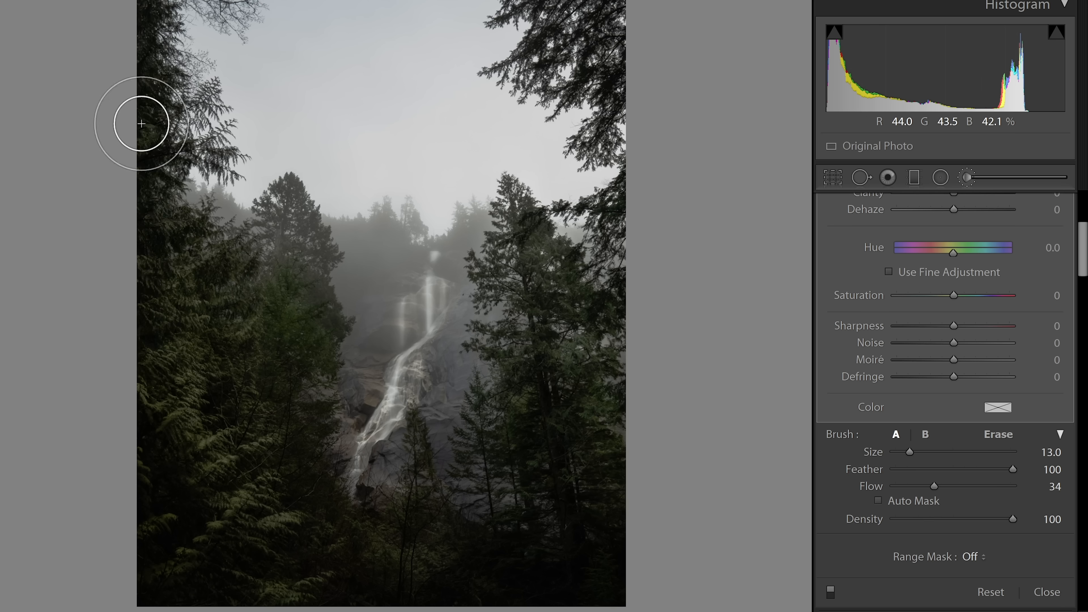
pyautogui.scroll(1, 445, 548)
pyautogui.scroll(3, 445, 548)
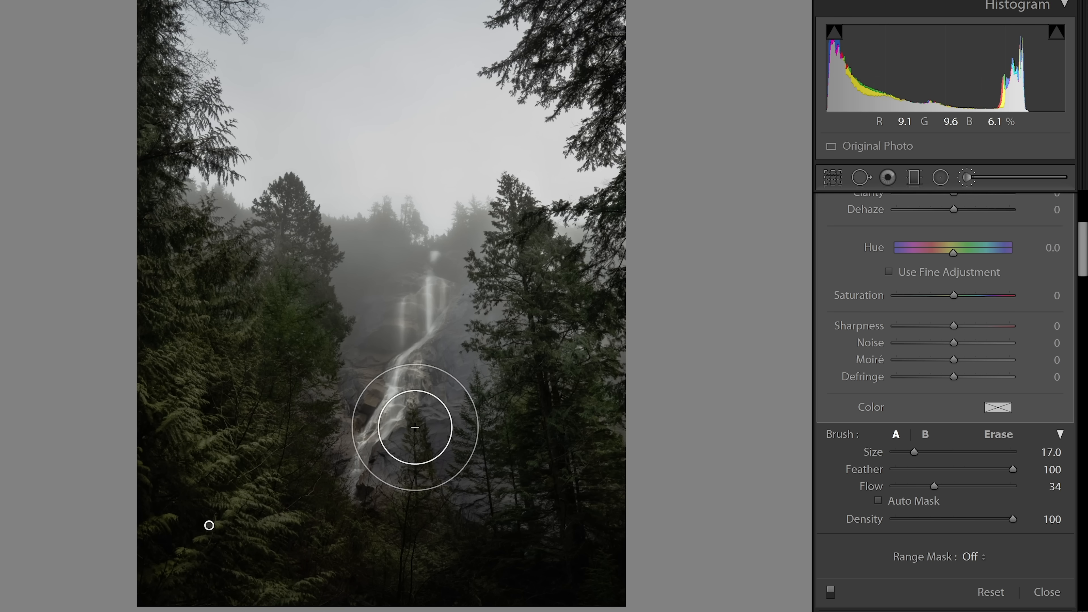
pyautogui.hotkey('ctrl', 'z')
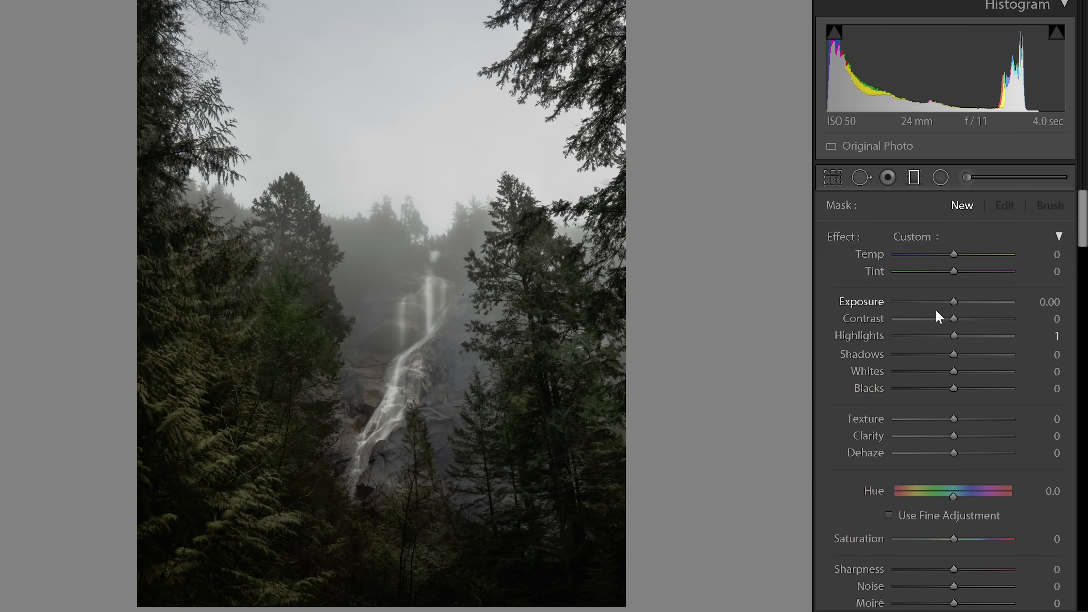
# Darken the sky and upper mist with graduated filters that have reduced Highlights
pyautogui.moveTo(951, 335); pyautogui.dragTo(925, 347)
pyautogui.moveTo(391, 100)
pyautogui.mouseDown()
pyautogui.moveTo(391, 382)
pyautogui.moveTo(404, 385)
pyautogui.mouseUp()
pyautogui.moveTo(398, 242)
pyautogui.mouseDown()
pyautogui.moveTo(403, 199)
pyautogui.moveTo(424, 268)
pyautogui.mouseUp()
pyautogui.moveTo(413, 146); pyautogui.dragTo(428, 73)
pyautogui.moveTo(430, 430); pyautogui.dragTo(430, 447)
pyautogui.moveTo(428, 260); pyautogui.dragTo(423, 266)
pyautogui.moveTo(926, 335); pyautogui.dragTo(925, 335)
pyautogui.click(914, 177)
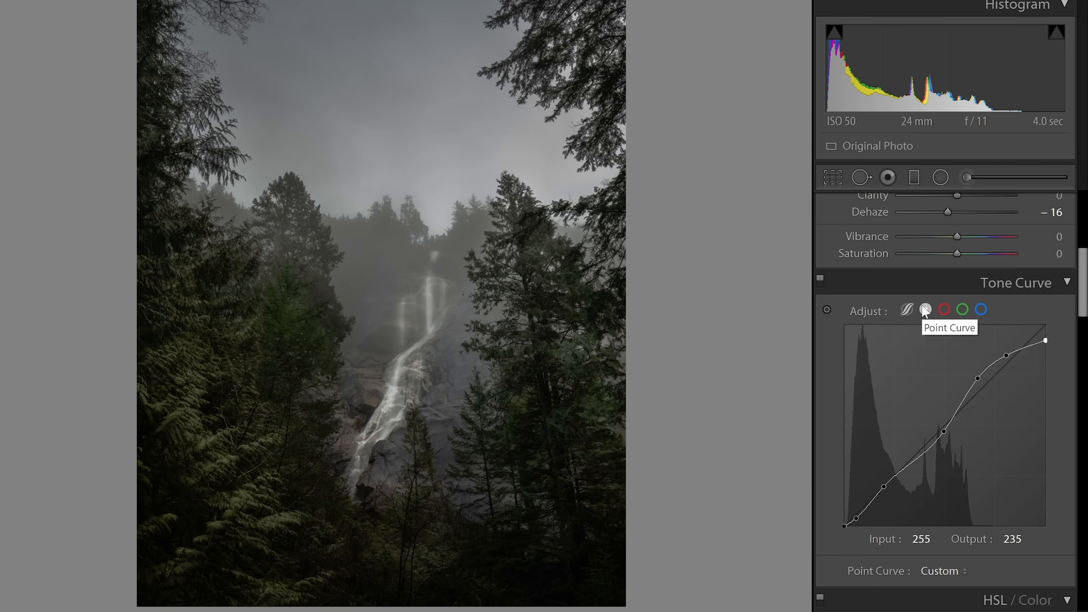
# Anchor the red channel curve with several points and lower its shadow point to input 43, output 39
pyautogui.click(944, 310)
pyautogui.keyDown('alt'); pyautogui.click(933, 436); pyautogui.keyUp('alt')
pyautogui.keyDown('alt'); pyautogui.click(964, 406); pyautogui.keyUp('alt')
pyautogui.keyDown('alt'); pyautogui.click(999, 371); pyautogui.keyUp('alt')
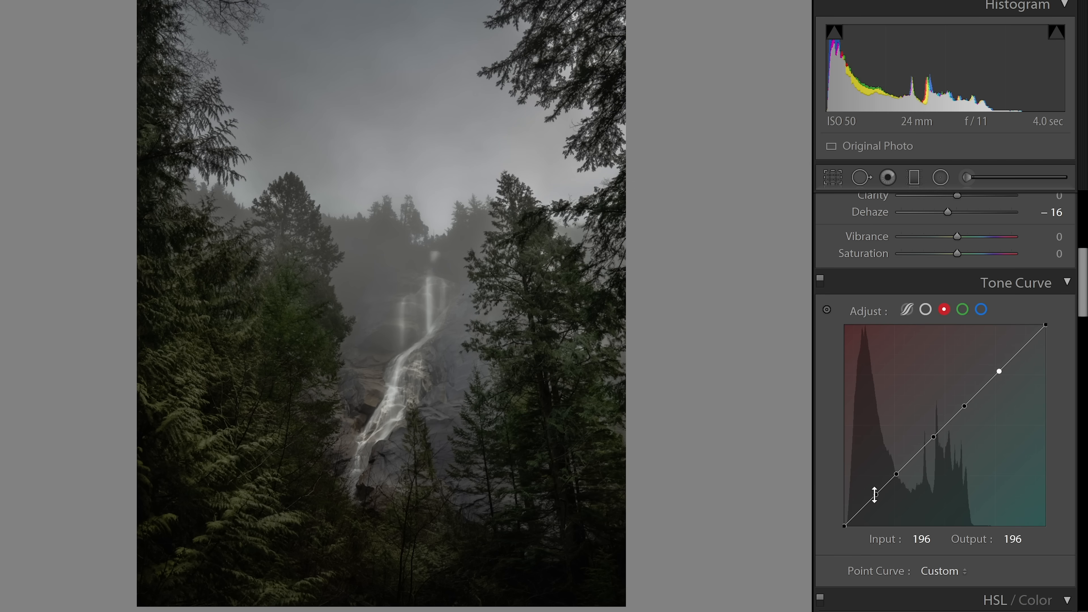
pyautogui.moveTo(876, 493); pyautogui.dragTo(878, 495)
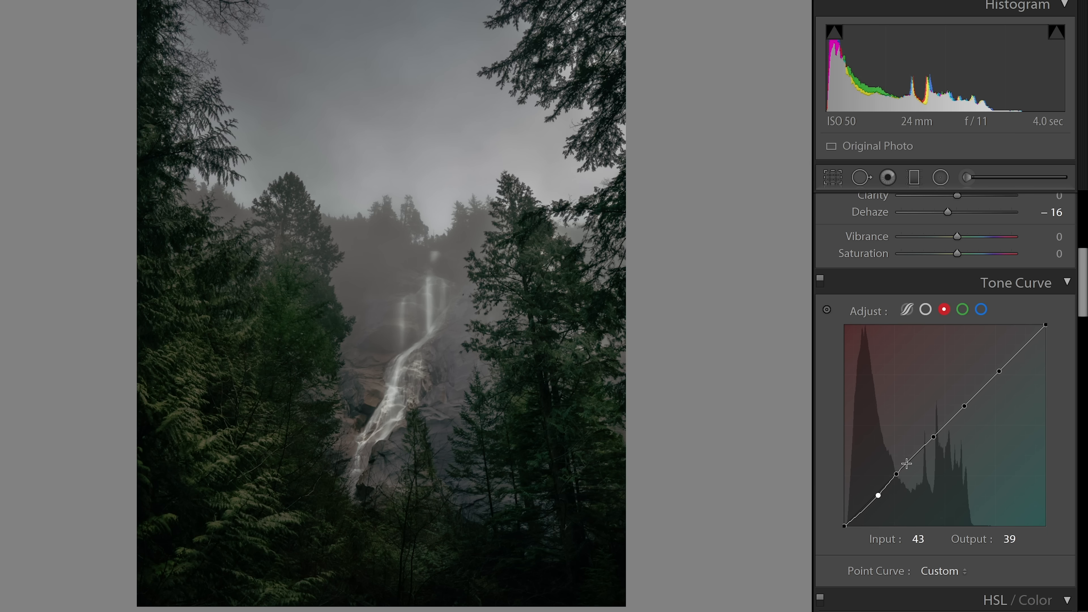
# Anchor the green channel curve with five points and pull its shadow and highlight points slightly below the diagonal
pyautogui.click(963, 310)
pyautogui.keyDown('alt'); pyautogui.click(859, 511); pyautogui.keyUp('alt')
pyautogui.keyDown('alt'); pyautogui.click(888, 483); pyautogui.keyUp('alt')
pyautogui.keyDown('alt'); pyautogui.click(926, 445); pyautogui.keyUp('alt')
pyautogui.keyDown('alt'); pyautogui.click(967, 404); pyautogui.keyUp('alt')
pyautogui.keyDown('alt'); pyautogui.click(1005, 365); pyautogui.keyUp('alt')
pyautogui.moveTo(859, 511); pyautogui.dragTo(868, 508)
pyautogui.moveTo(888, 483); pyautogui.dragTo(888, 485)
pyautogui.moveTo(925, 445); pyautogui.dragTo(927, 445)
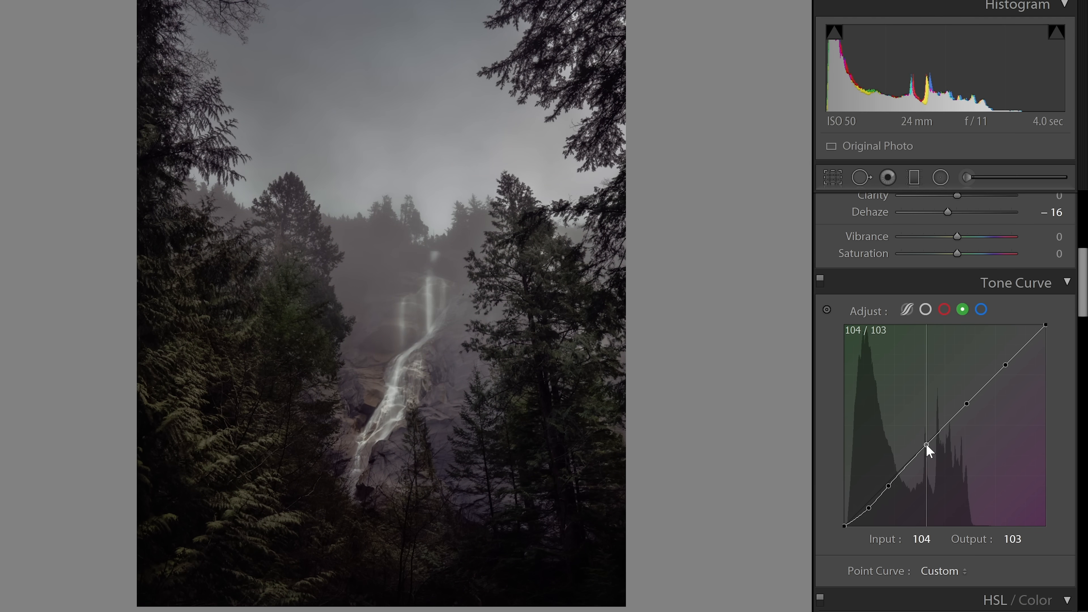
pyautogui.moveTo(965, 411); pyautogui.dragTo(964, 411)
pyautogui.moveTo(1005, 365); pyautogui.dragTo(1005, 369)
# Add midtone and highlight points to the blue channel curve
pyautogui.click(981, 309)
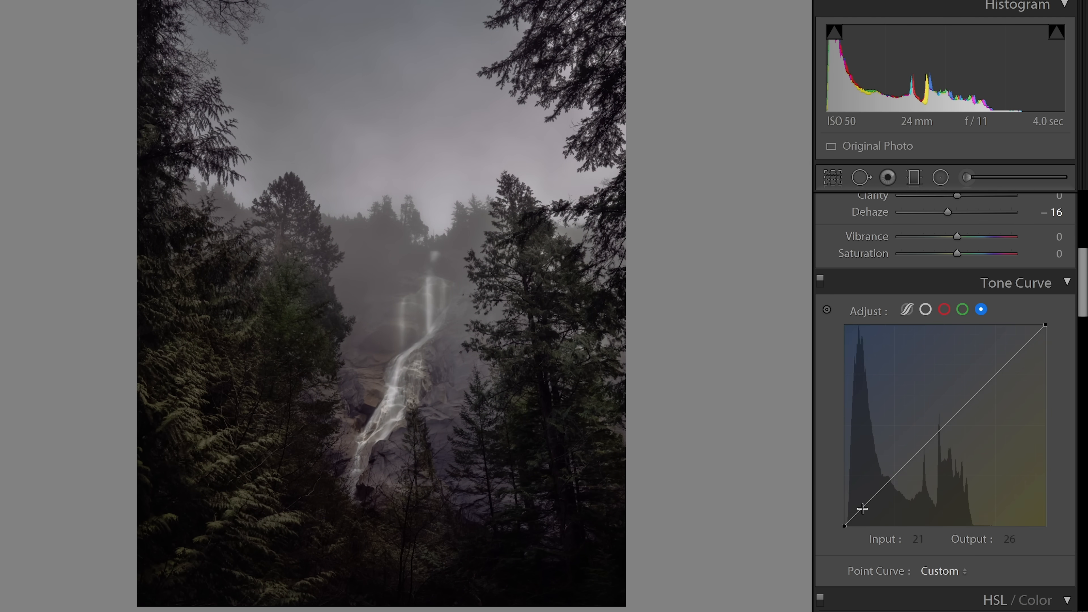
pyautogui.click(922, 448)
pyautogui.click(950, 420)
pyautogui.click(997, 373)
# Rework the green channel curve's shadow and highlight points and its white endpoint
pyautogui.click(962, 309)
pyautogui.click(869, 509)
pyautogui.moveTo(1046, 330); pyautogui.dragTo(1073, 364)
pyautogui.moveTo(1004, 372); pyautogui.dragTo(1005, 377)
pyautogui.moveTo(1005, 377); pyautogui.dragTo(1000, 367)
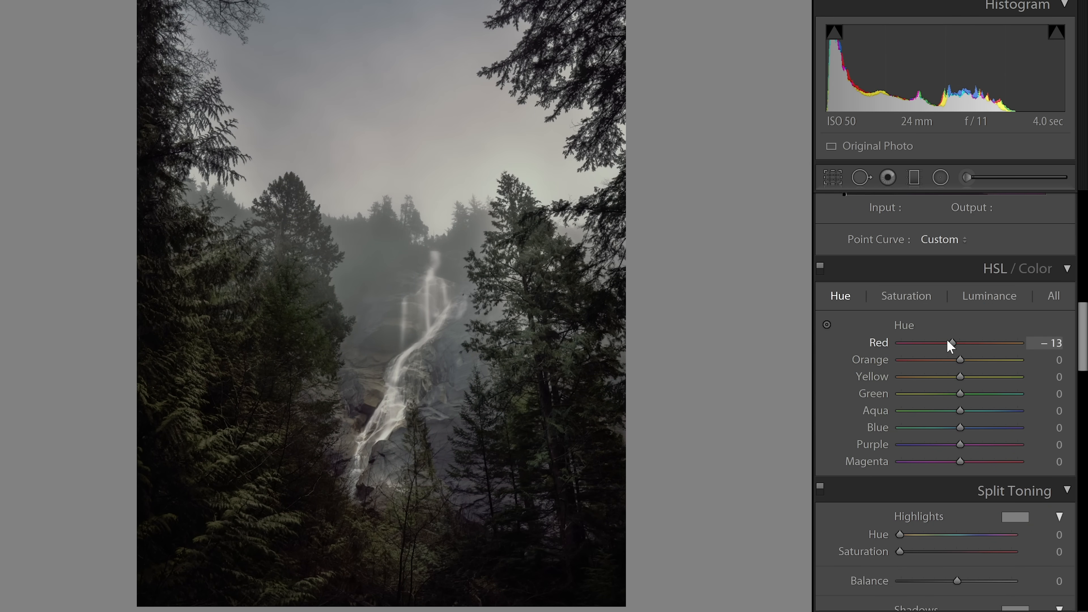
# Set the HSL hue to +4 for red, +9 for orange, +20 for yellow and −2 for green
pyautogui.click(960, 343)
pyautogui.moveTo(960, 360); pyautogui.dragTo(972, 374)
pyautogui.moveTo(971, 377); pyautogui.dragTo(956, 427)
pyautogui.hotkey('ctrl', 'z')
pyautogui.hotkey('ctrl', 'z')
pyautogui.click(906, 298)
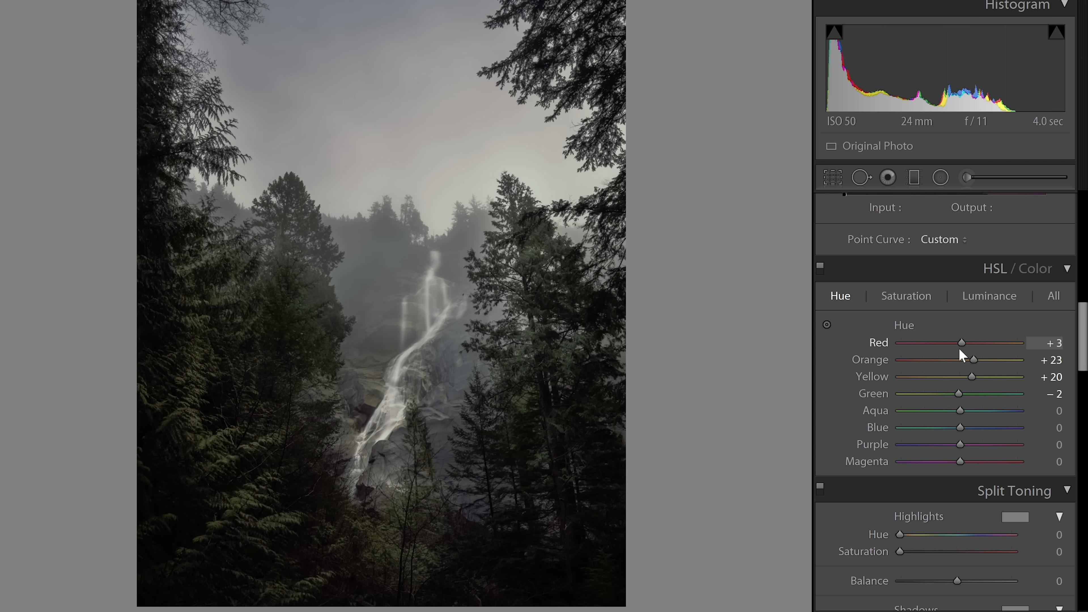
pyautogui.moveTo(974, 360); pyautogui.dragTo(964, 360)
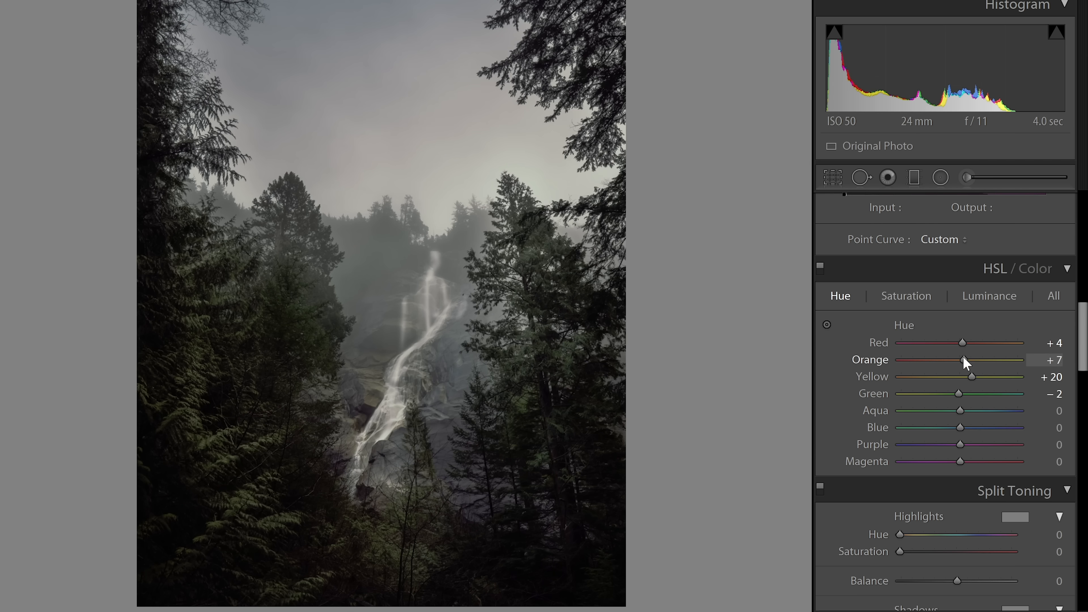
pyautogui.hotkey('ctrl', 'z')
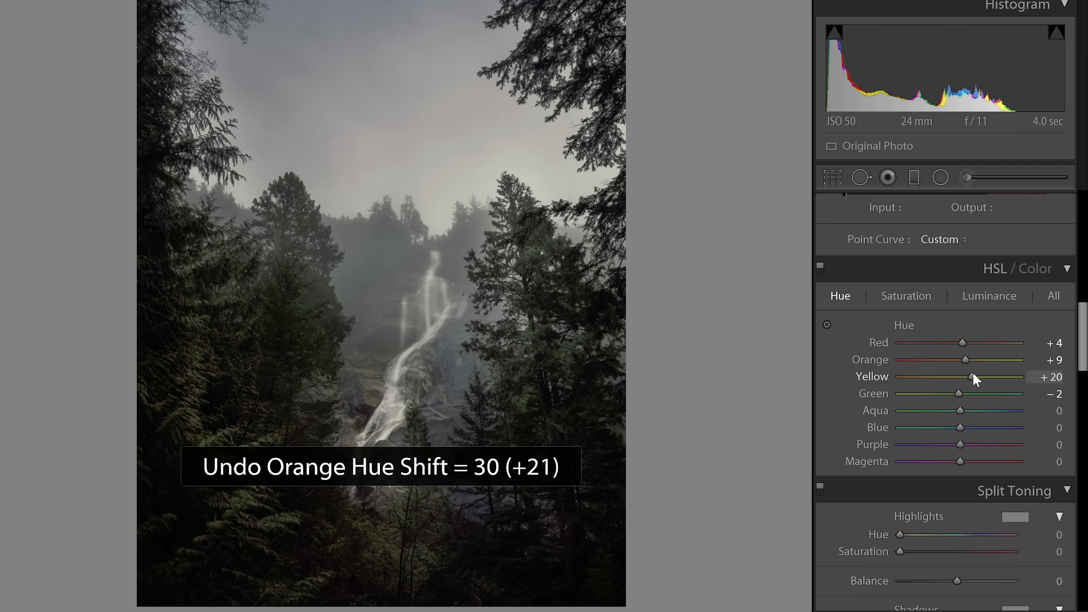
# Raise the HSL hue of yellow and green further and fine-tune the hues from aqua downwards
pyautogui.moveTo(972, 376); pyautogui.dragTo(979, 378)
pyautogui.moveTo(959, 393); pyautogui.dragTo(986, 398)
pyautogui.moveTo(962, 408); pyautogui.dragTo(957, 463)
# Adjust the HSL saturation of the orange, yellow, green, aqua and blue tones
pyautogui.click(908, 297)
pyautogui.moveTo(971, 356); pyautogui.dragTo(942, 393)
pyautogui.moveTo(959, 394); pyautogui.dragTo(1001, 398)
pyautogui.moveTo(932, 398); pyautogui.dragTo(962, 412)
pyautogui.moveTo(960, 429); pyautogui.dragTo(1011, 468)
# Raise the HSL luminance of orange and adjust the luminance of yellow and green
pyautogui.click(990, 296)
pyautogui.moveTo(960, 360); pyautogui.dragTo(977, 363)
pyautogui.moveTo(960, 377); pyautogui.dragTo(957, 414)
# Split-tone the shadows with Hue 227 and Saturation 18, and set the Balance to +78
pyautogui.scroll(-3, 847, 368)
pyautogui.scroll(3, 847, 368)
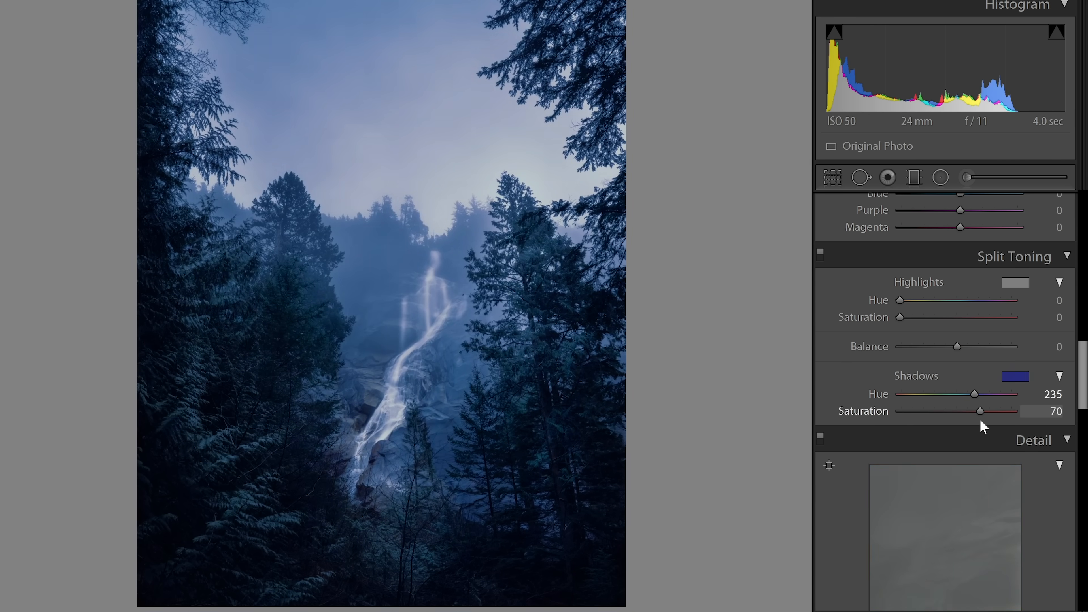
pyautogui.moveTo(978, 421); pyautogui.dragTo(975, 421)
pyautogui.moveTo(974, 395); pyautogui.dragTo(972, 402)
pyautogui.moveTo(976, 412); pyautogui.dragTo(916, 423)
pyautogui.moveTo(957, 346); pyautogui.dragTo(1002, 351)
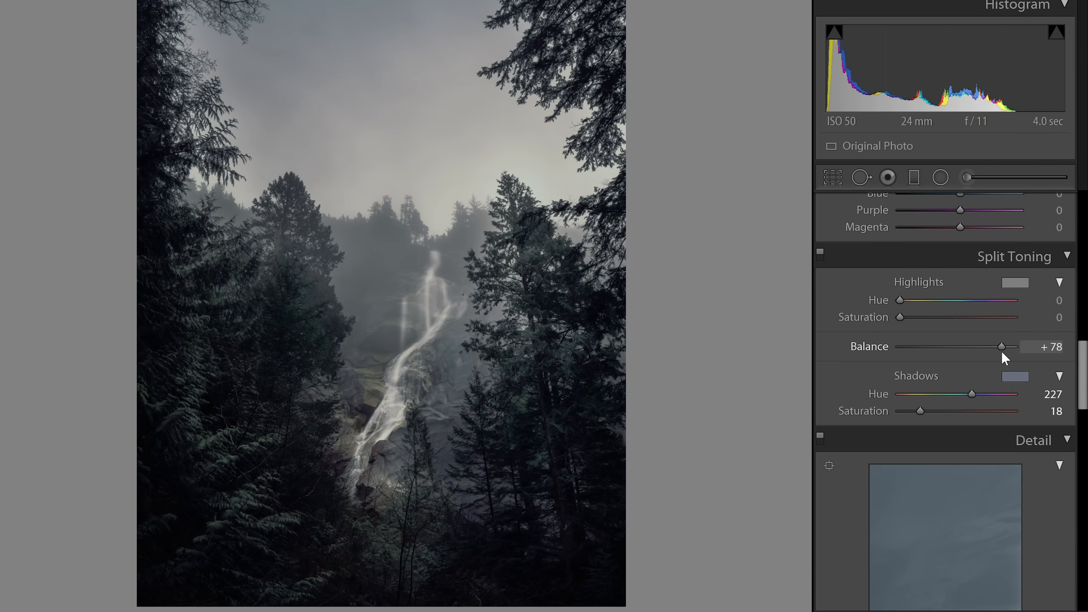
# Turn on chromatic aberration removal and lens profile corrections for the photo
pyautogui.scroll(-10, 831, 306)
pyautogui.scroll(3, 855, 377)
pyautogui.click(852, 373)
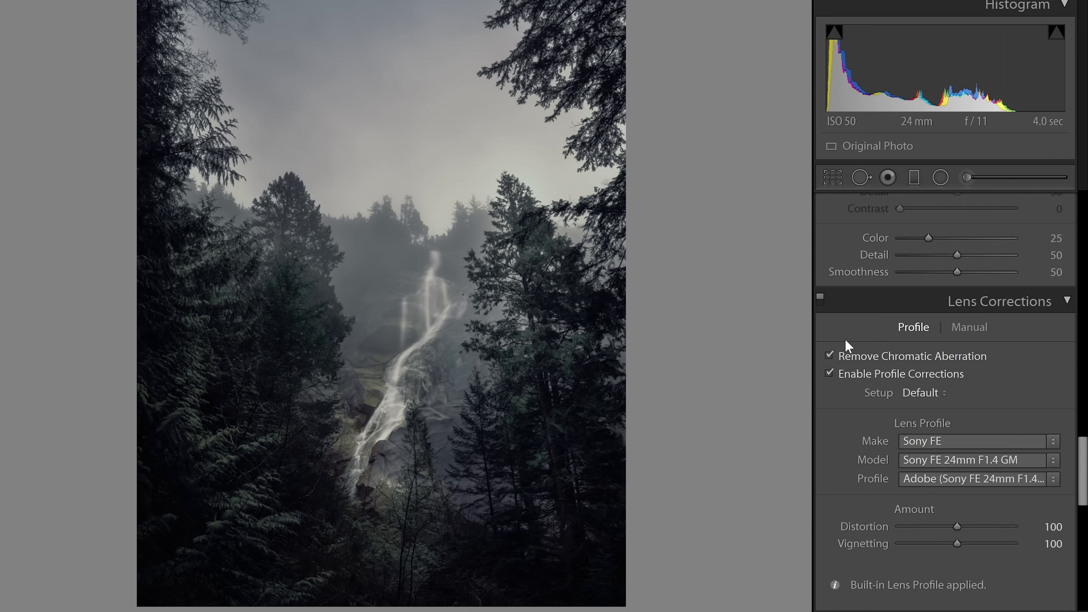
# Darken the edges with a strong, softly feathered Highlight Priority post-crop vignette, adjust its midpoint and highlights, and compare it off and on
pyautogui.scroll(-3, 848, 334)
pyautogui.scroll(-5, 848, 335)
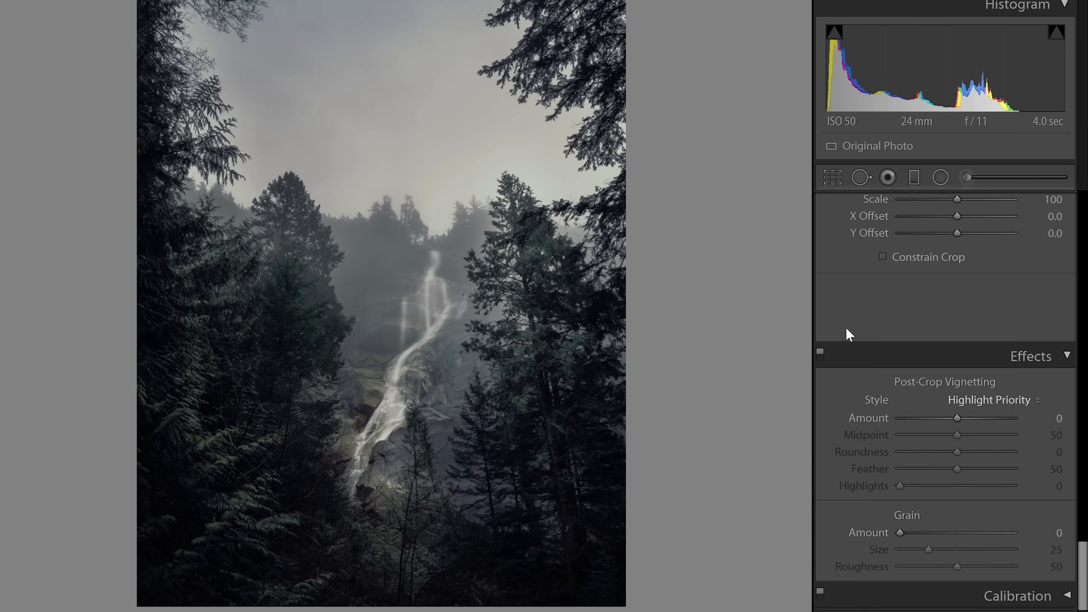
pyautogui.moveTo(957, 418); pyautogui.dragTo(906, 418)
pyautogui.moveTo(956, 469); pyautogui.dragTo(1014, 469)
pyautogui.moveTo(899, 486); pyautogui.dragTo(903, 485)
pyautogui.moveTo(957, 435); pyautogui.dragTo(939, 420)
pyautogui.moveTo(903, 486); pyautogui.dragTo(956, 486)
pyautogui.click(819, 352)
pyautogui.click(819, 352)
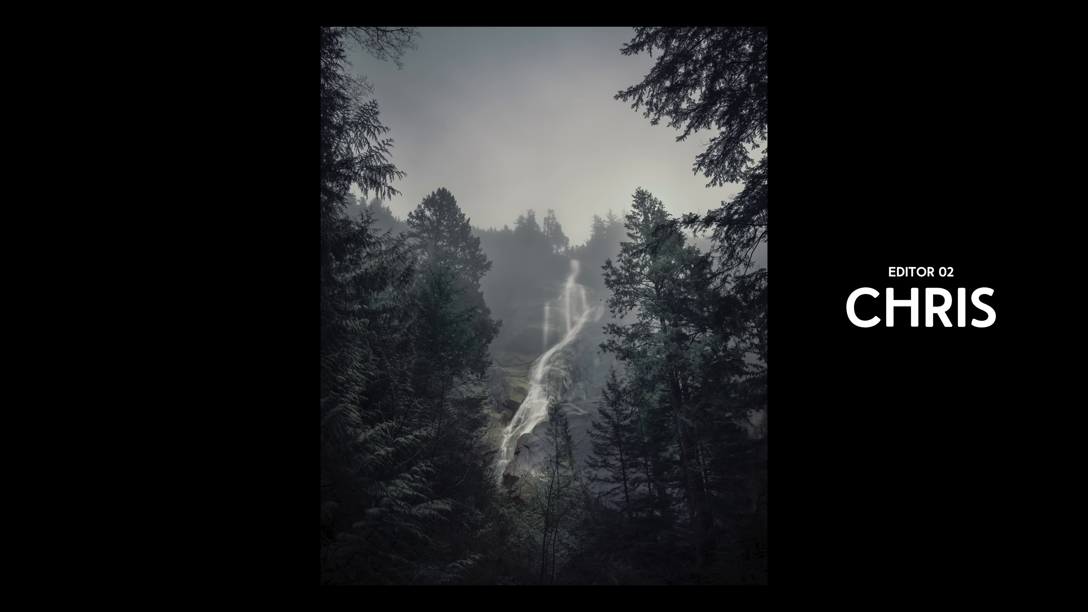